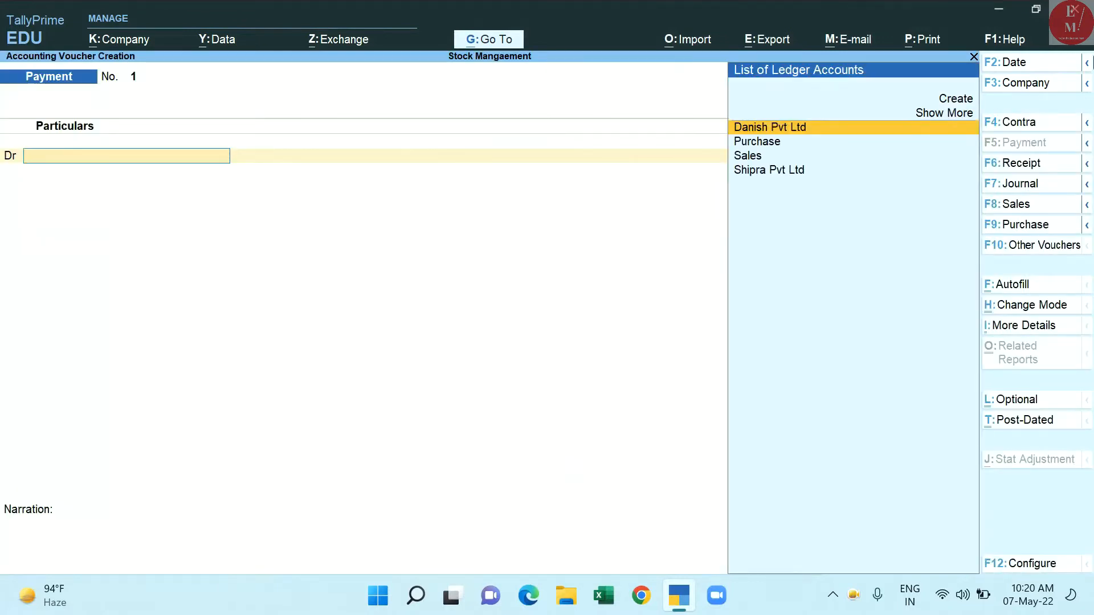
Start a purchase voucher with blank supplier invoice number and date, and choose Shipra Pvt Ltd as the party account
{"action": "left_click", "coordinate": [1054, 225]}
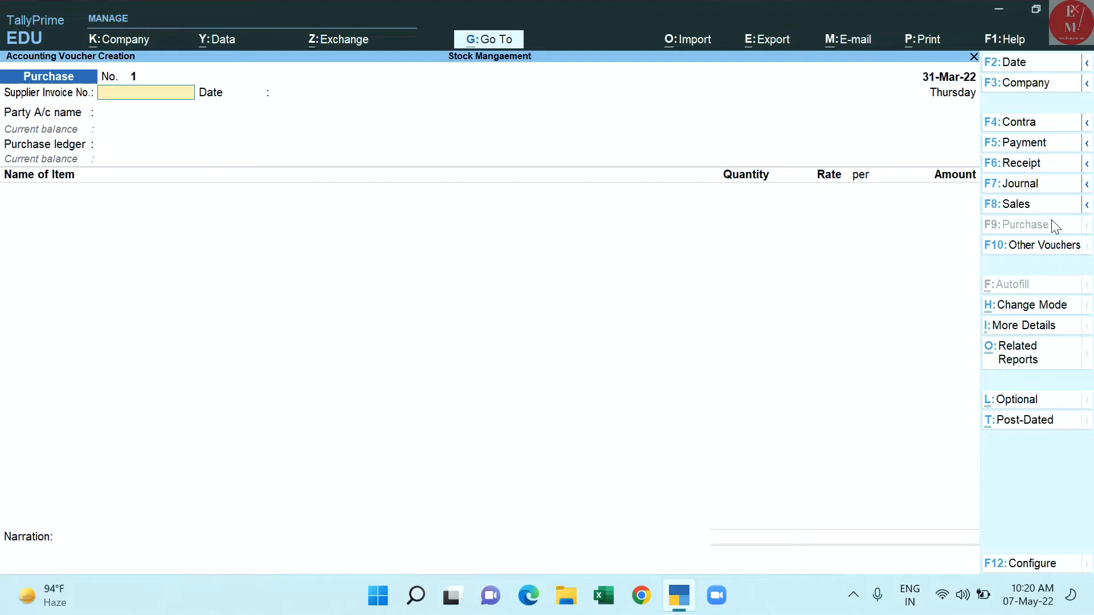
{"action": "key", "text": "Return"}
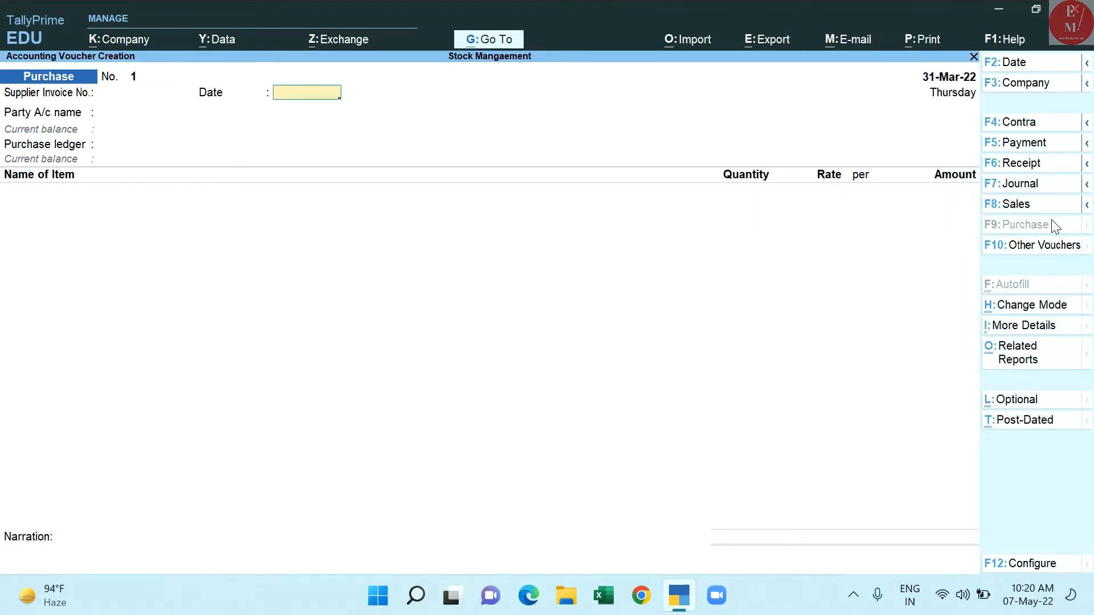
{"action": "key", "text": "Return"}
{"action": "key", "text": "Down"}
{"action": "key", "text": "Down"}
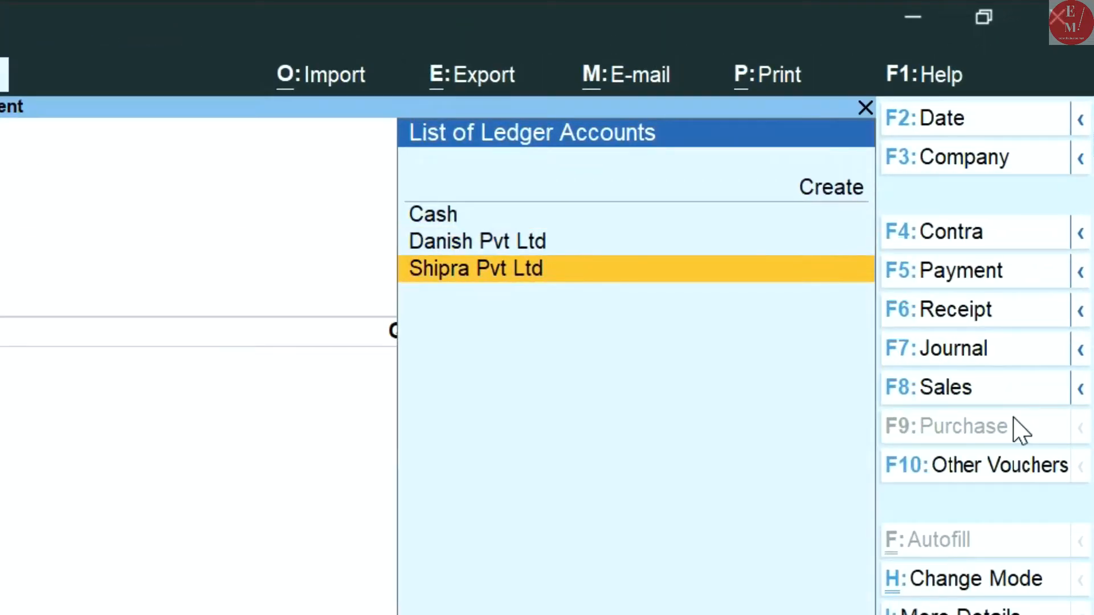
{"action": "key", "text": "Return"}
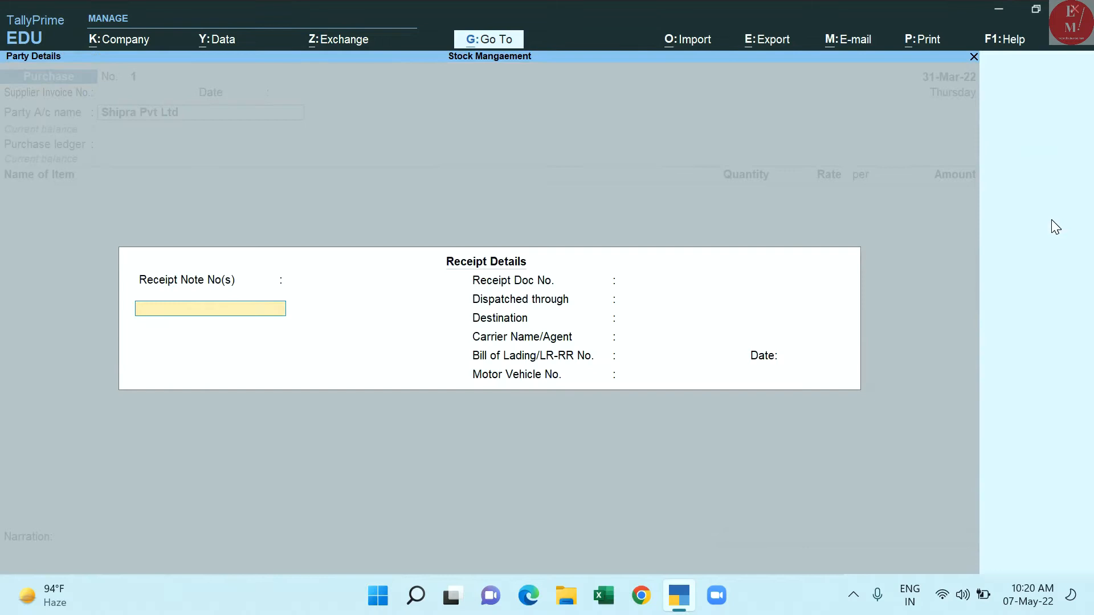
Leave the receipt details blank, accept the party details for Shipra Pvt Ltd, and set the purchase ledger to Purchase
{"action": "key", "text": "Return"}
{"action": "key", "text": "Return"}
{"action": "key", "text": "Return"}
{"action": "key", "text": "Return"}
{"action": "key", "text": "Return"}
{"action": "key", "text": "Return"}
{"action": "key", "text": "Return"}
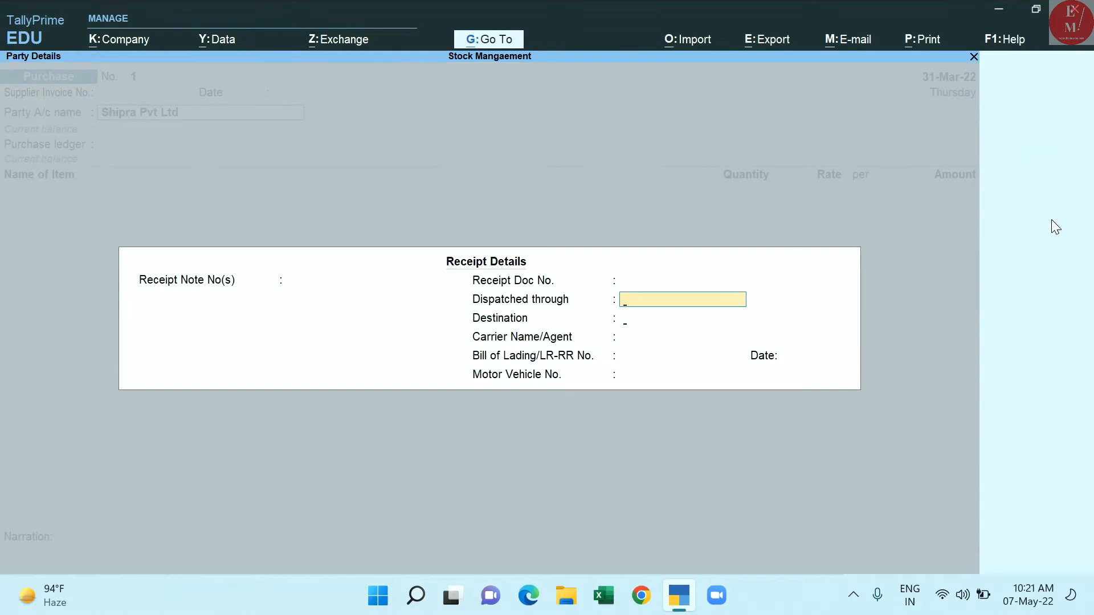
{"action": "key", "text": "Return"}
{"action": "key", "text": "Return"}
{"action": "key", "text": "Return"}
{"action": "key", "text": "Return"}
{"action": "key", "text": "Return"}
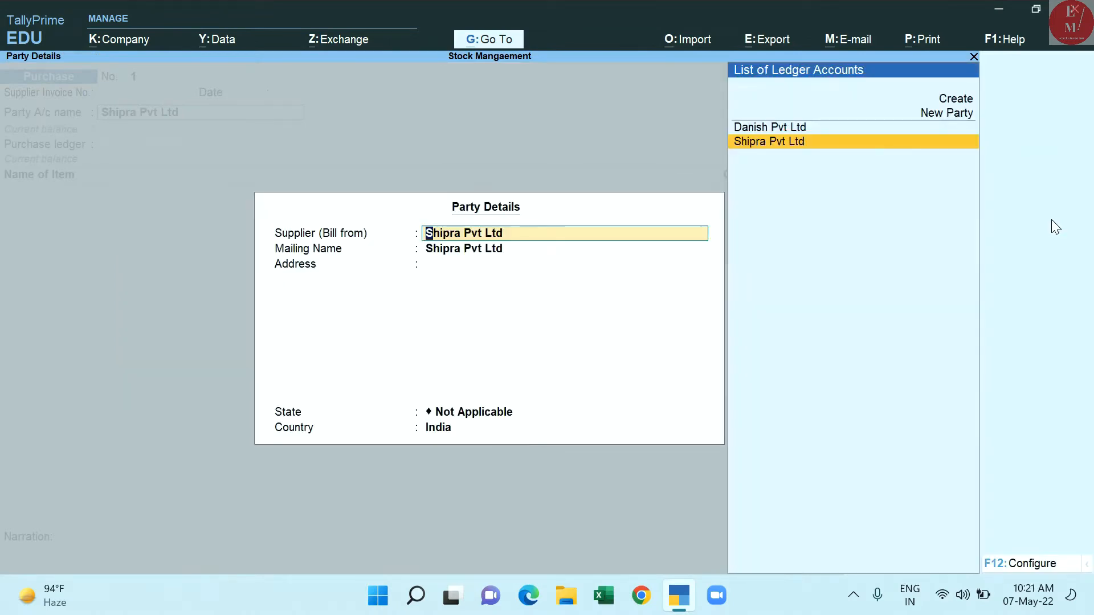
{"action": "key", "text": "Return"}
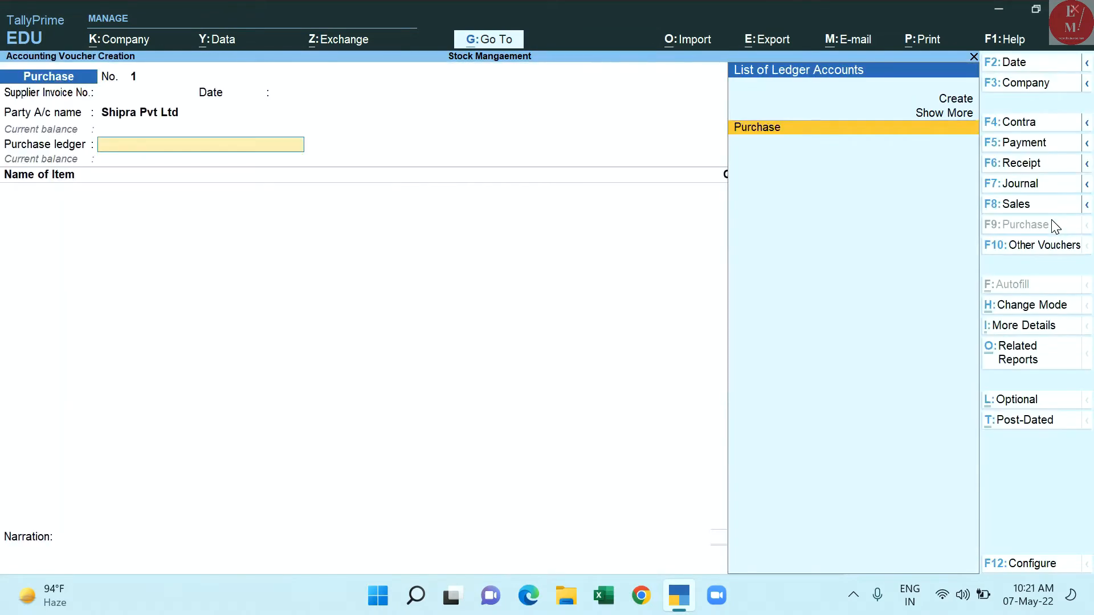
{"action": "key", "text": "Return"}
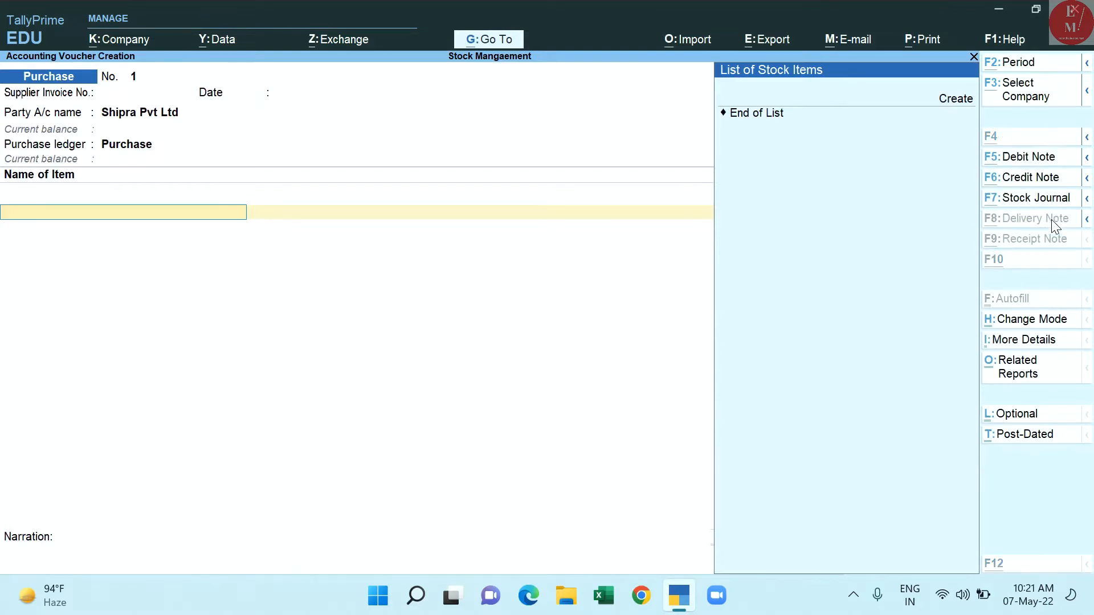
Start creating a stock item named Juices from the voucher's item line, without an alias, under the Primary group
{"action": "key", "text": "alt+c"}
{"action": "type", "text": "Juice"}
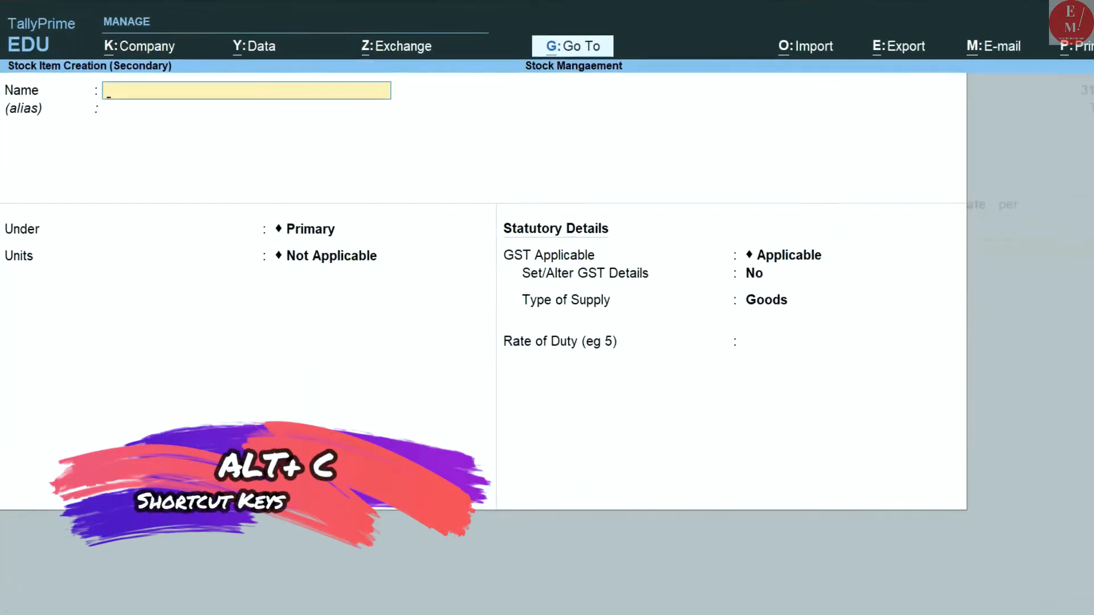
{"action": "type", "text": "s"}
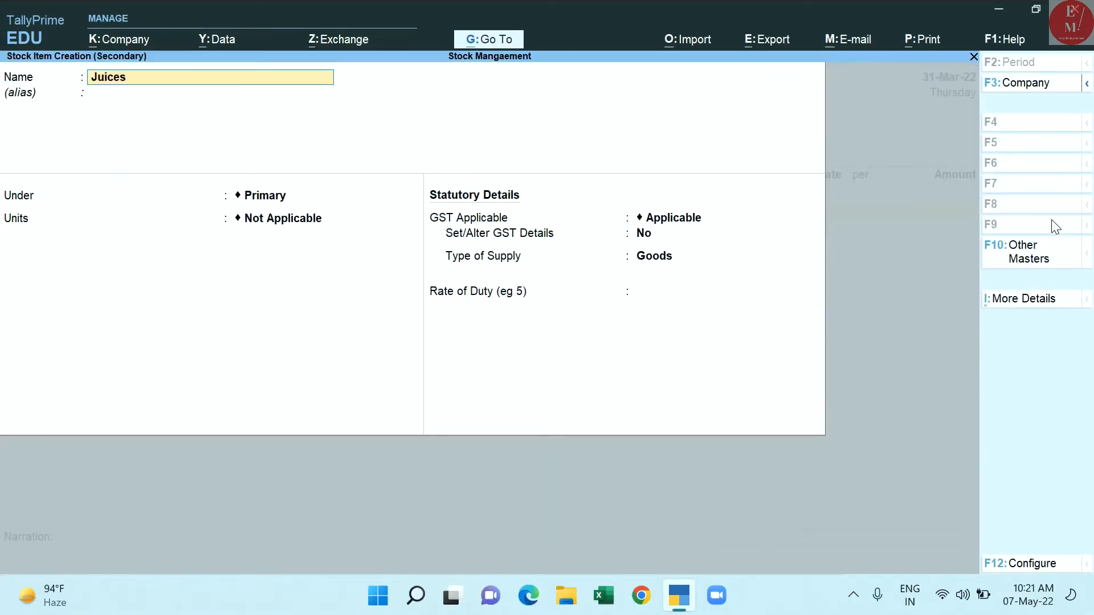
{"action": "key", "text": "Return"}
{"action": "key", "text": "Return"}
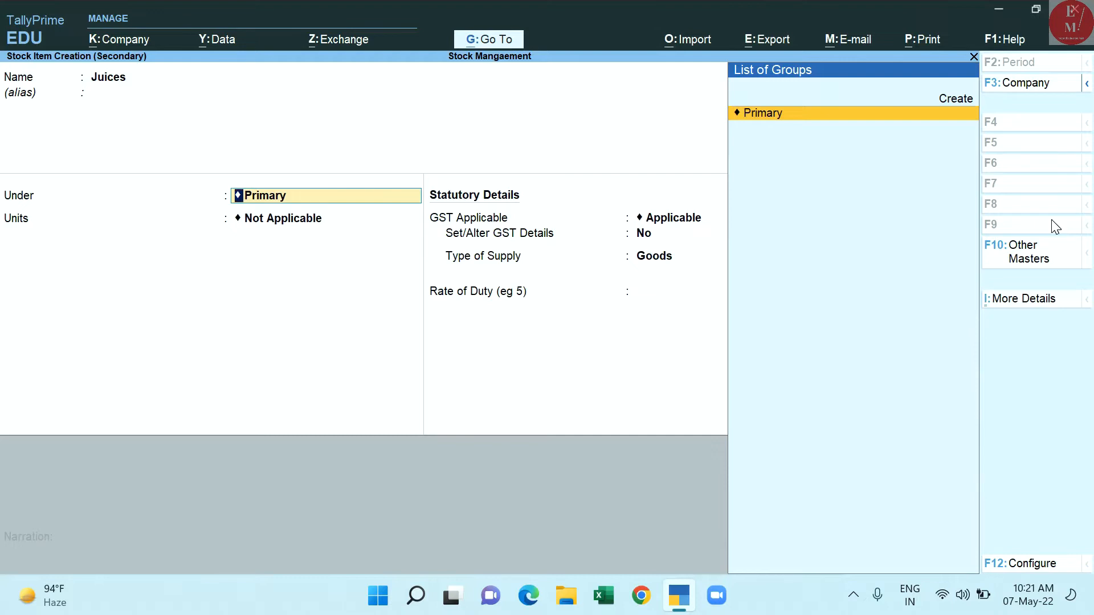
{"action": "key", "text": "Return"}
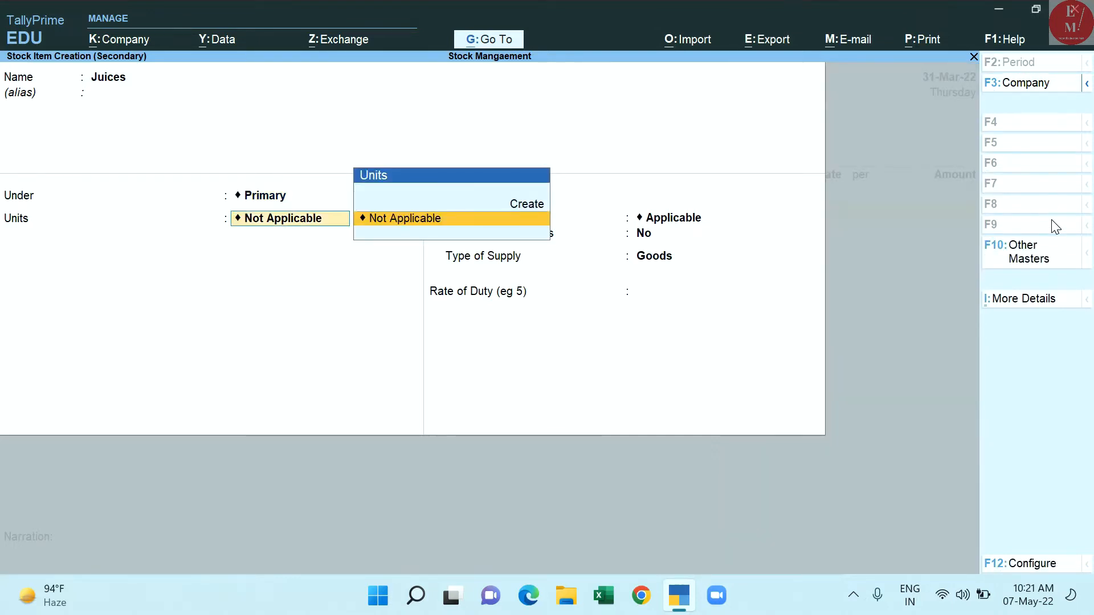
Start creating a simple unit for the Juices item with the symbol bottles and no formal name
{"action": "key", "text": "alt+c"}
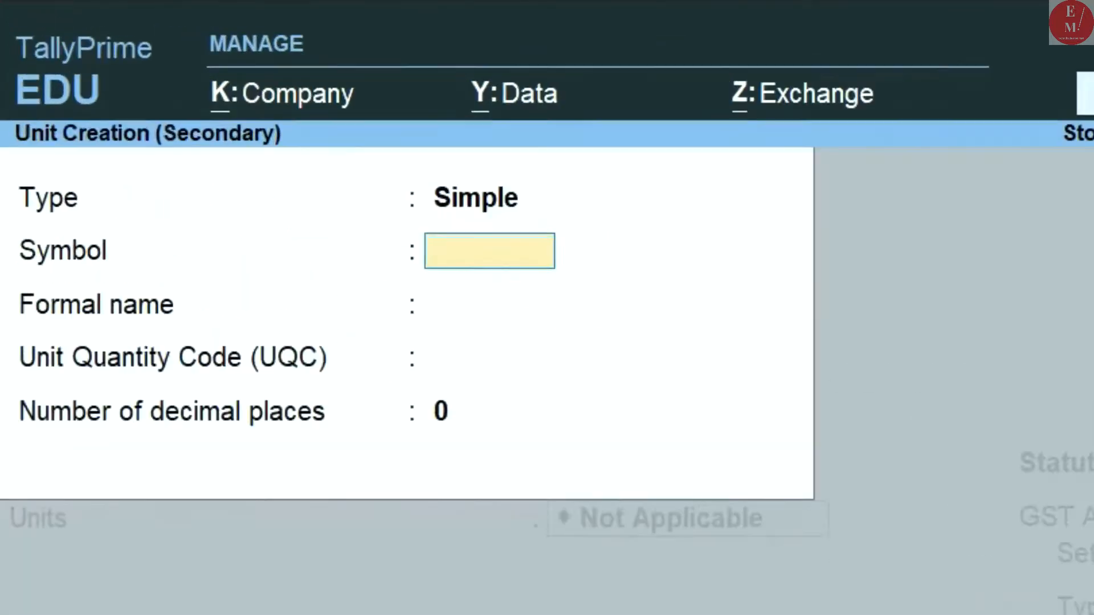
{"action": "type", "text": "bottol"}
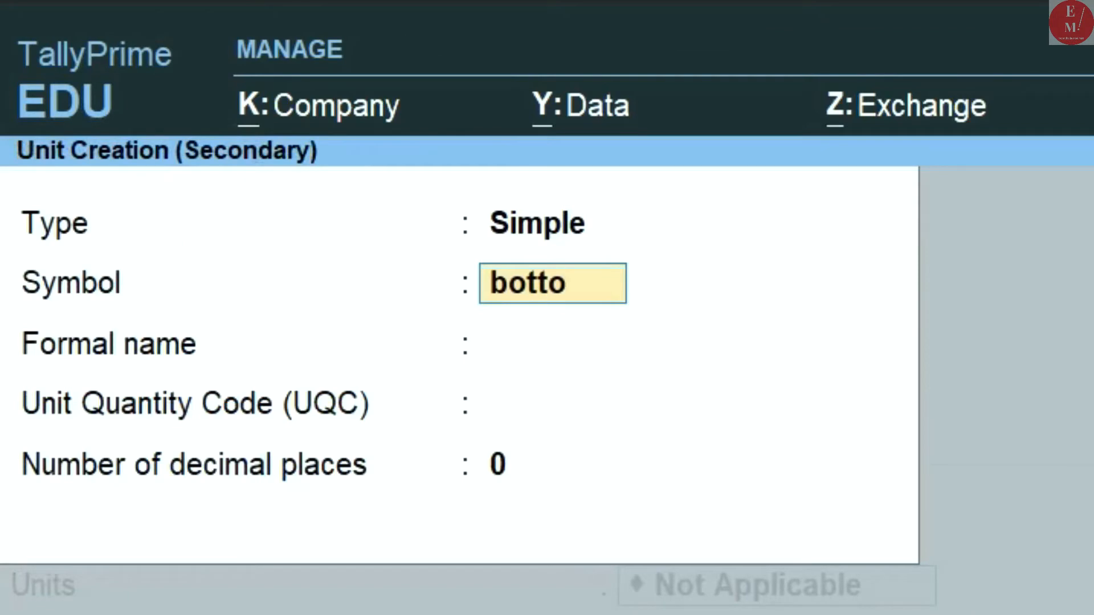
{"action": "key", "text": "BackSpace"}
{"action": "key", "text": "BackSpace"}
{"action": "key", "text": "BackSpace"}
{"action": "type", "text": "tles"}
{"action": "key", "text": "Return"}
{"action": "key", "text": "Return"}
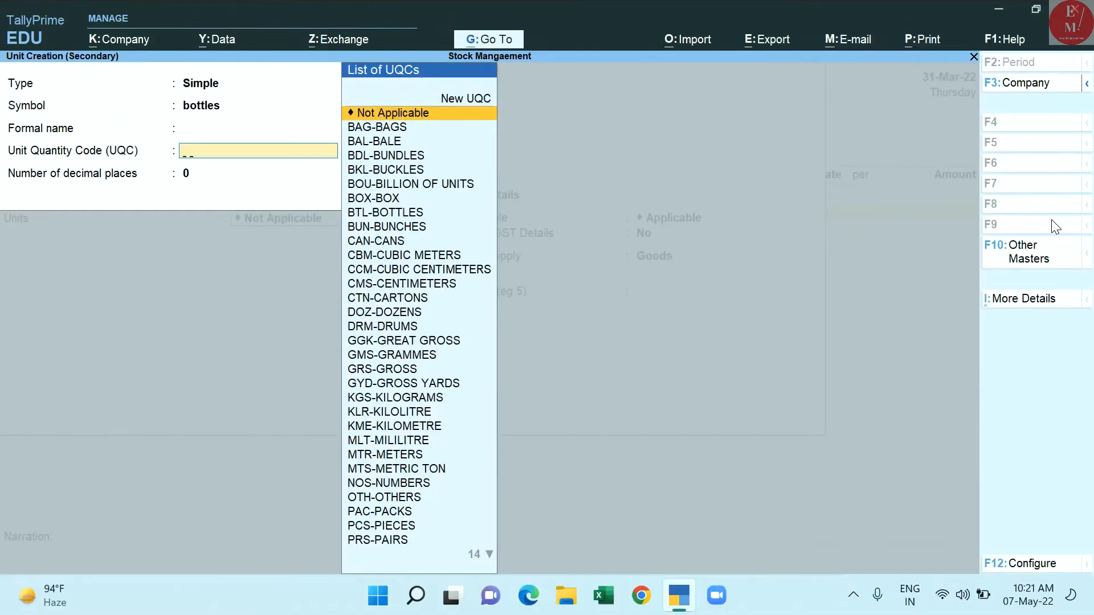
Set the unit quantity code to BTL-BOTTLES with 0 decimal places, and save the unit as the unit for Juices
{"action": "type", "text": "b"}
{"action": "key", "text": "Down"}
{"action": "key", "text": "Down"}
{"action": "key", "text": "Down"}
{"action": "key", "text": "Down"}
{"action": "key", "text": "Down"}
{"action": "key", "text": "Down"}
{"action": "key", "text": "Down"}
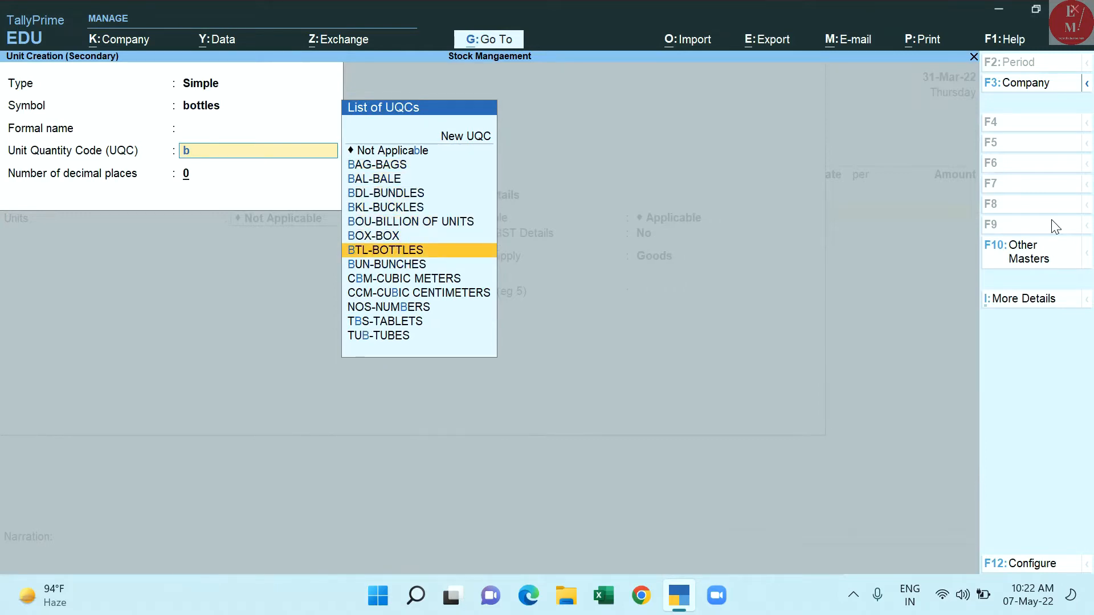
{"action": "key", "text": "Return"}
{"action": "key", "text": "Return"}
{"action": "key", "text": "Return"}
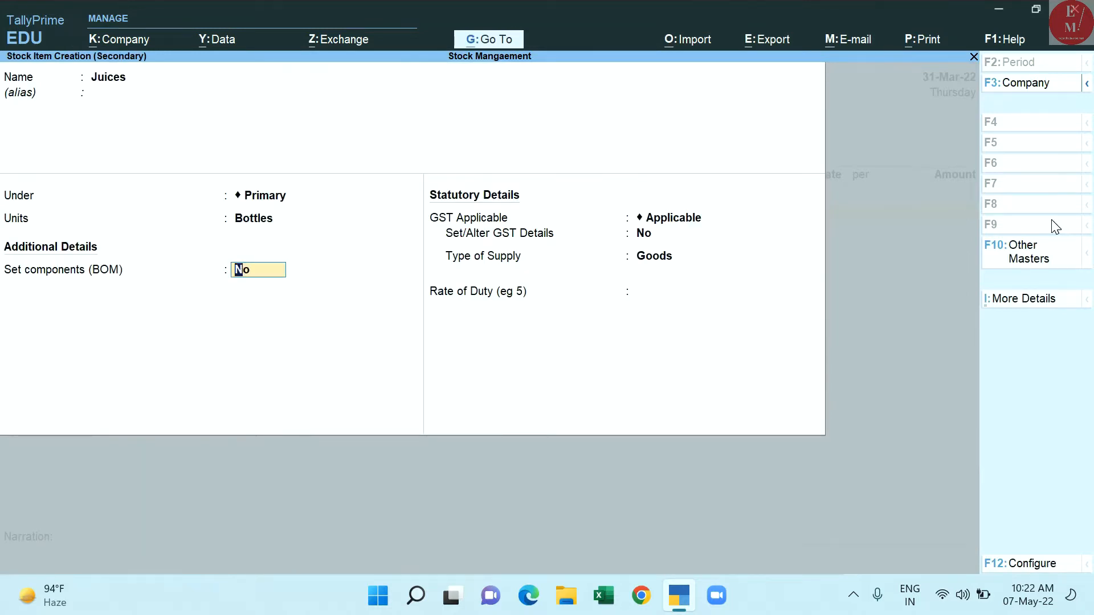
Set Enable Batches to Yes in the company's inventory features
{"action": "key", "text": "F11"}
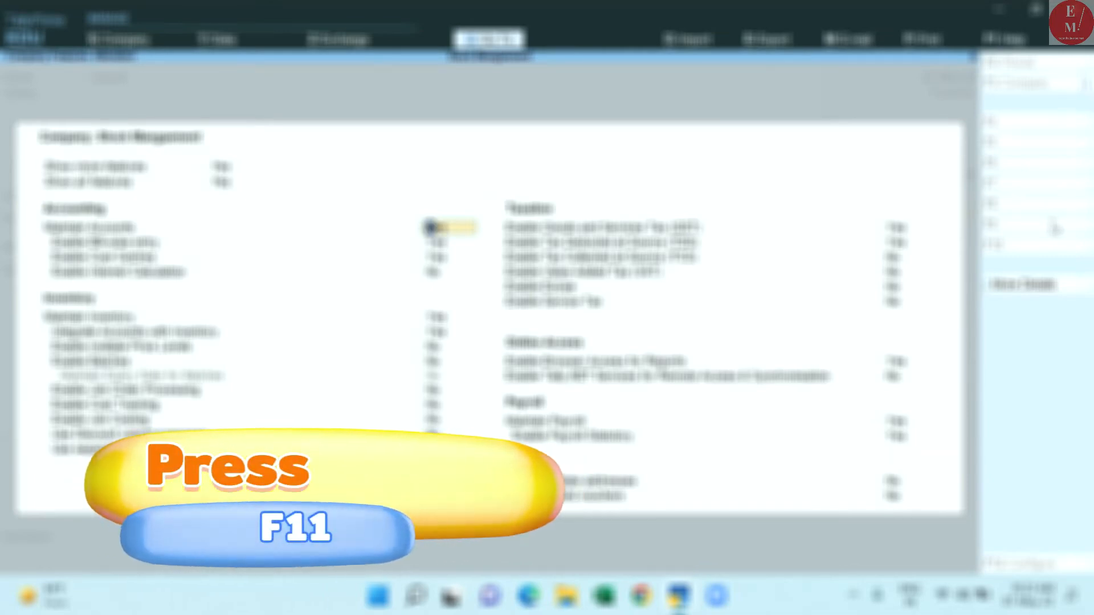
{"action": "key", "text": "Return"}
{"action": "key", "text": "Return"}
{"action": "key", "text": "Return"}
{"action": "key", "text": "Return"}
{"action": "key", "text": "Return"}
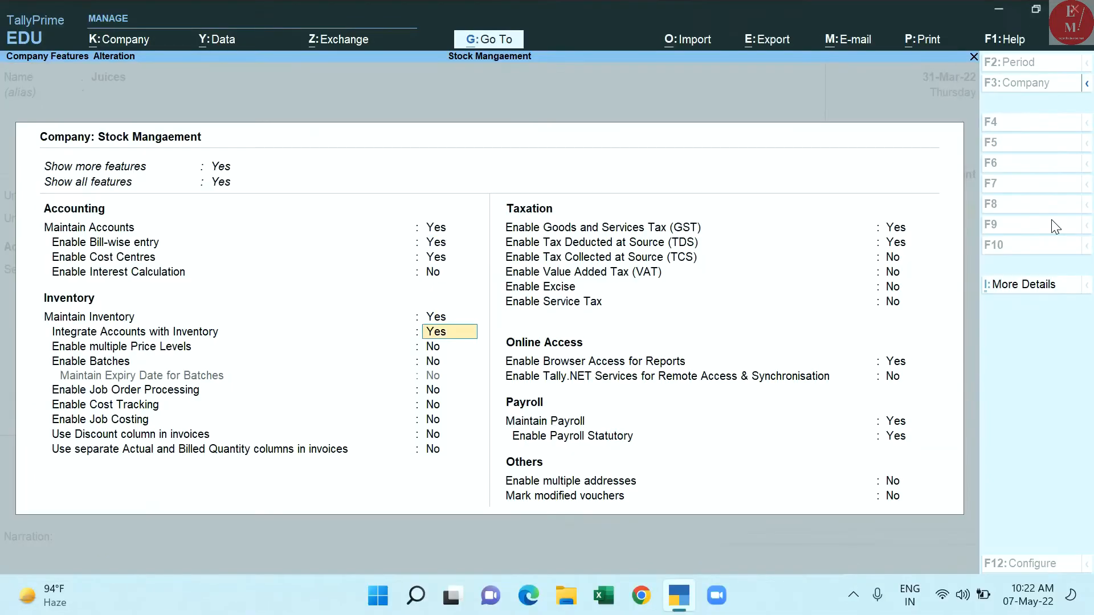
{"action": "key", "text": "Return"}
{"action": "key", "text": "Return"}
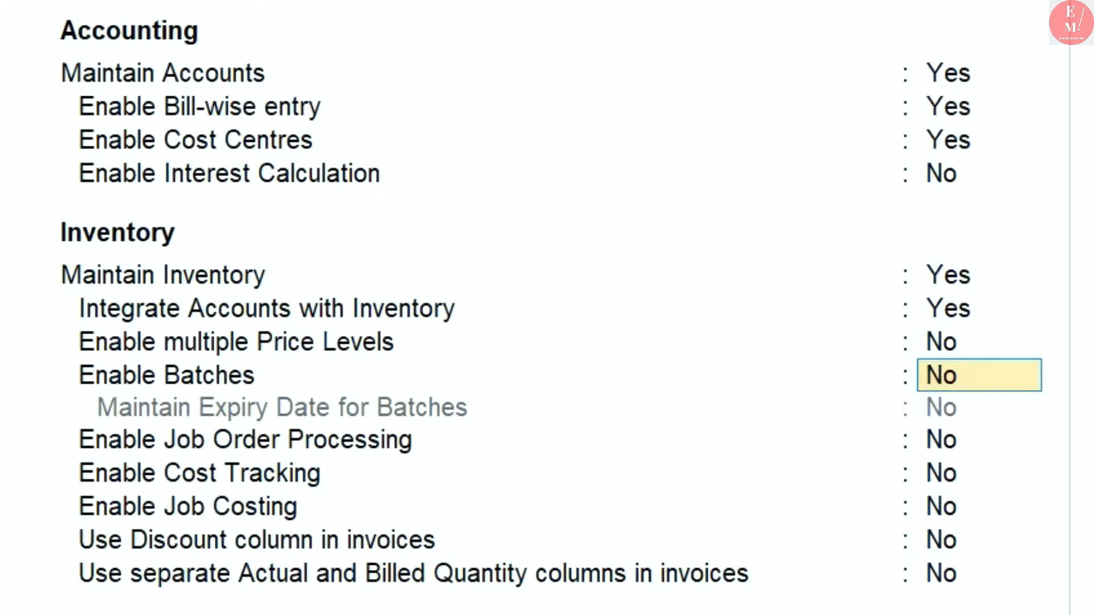
{"action": "type", "text": "y"}
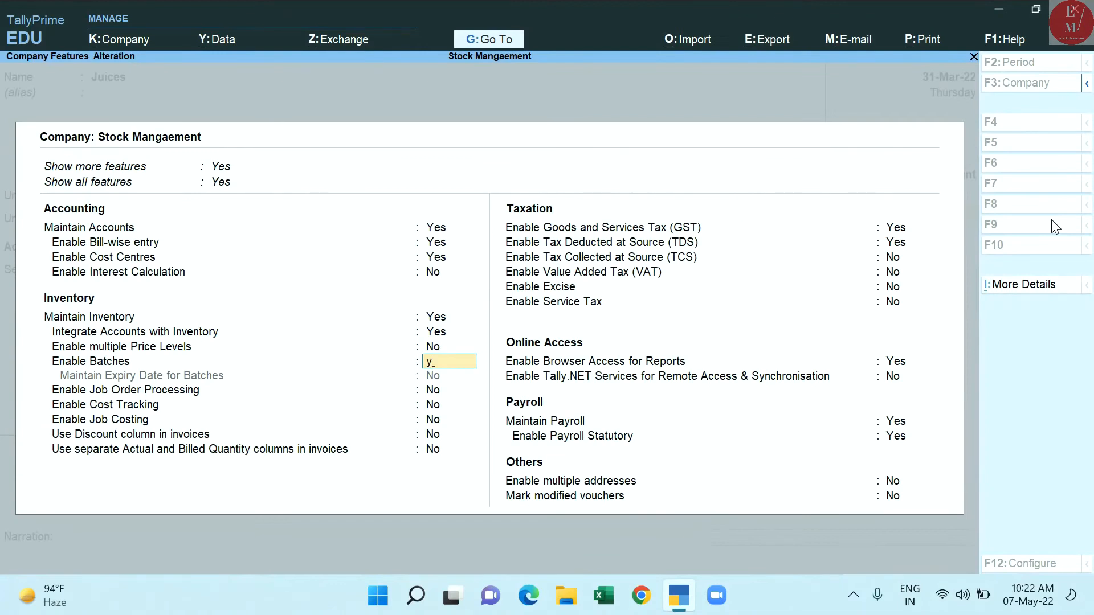
{"action": "key", "text": "Return"}
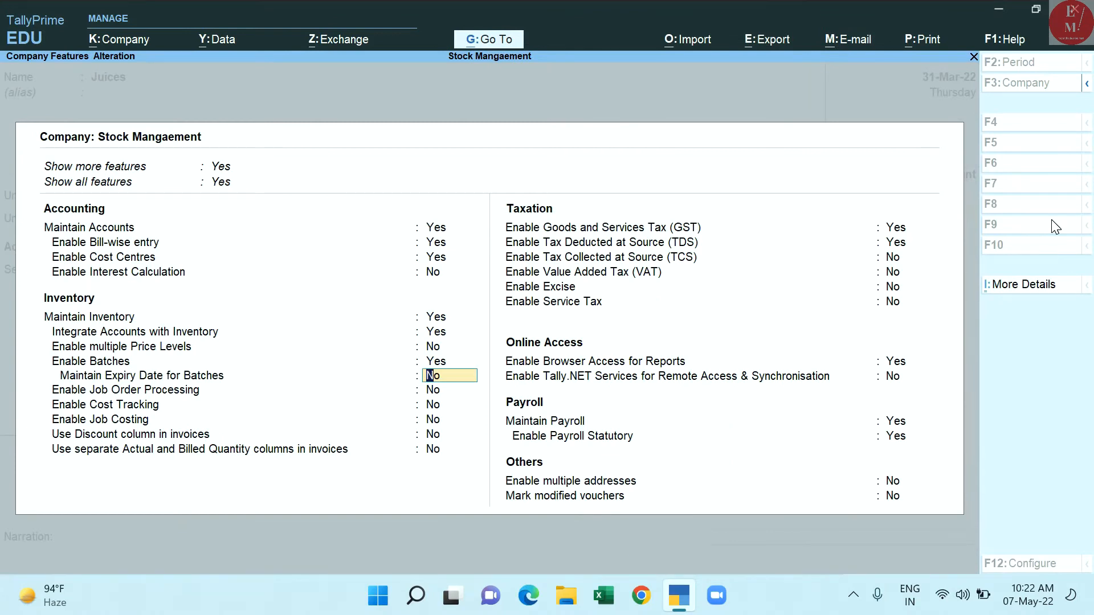
Set Maintain Expiry Date for Batches to Yes and save the company features
{"action": "type", "text": "y"}
{"action": "key", "text": "Return"}
{"action": "key", "text": "Return"}
{"action": "key", "text": "Return"}
{"action": "key", "text": "Return"}
{"action": "key", "text": "Return"}
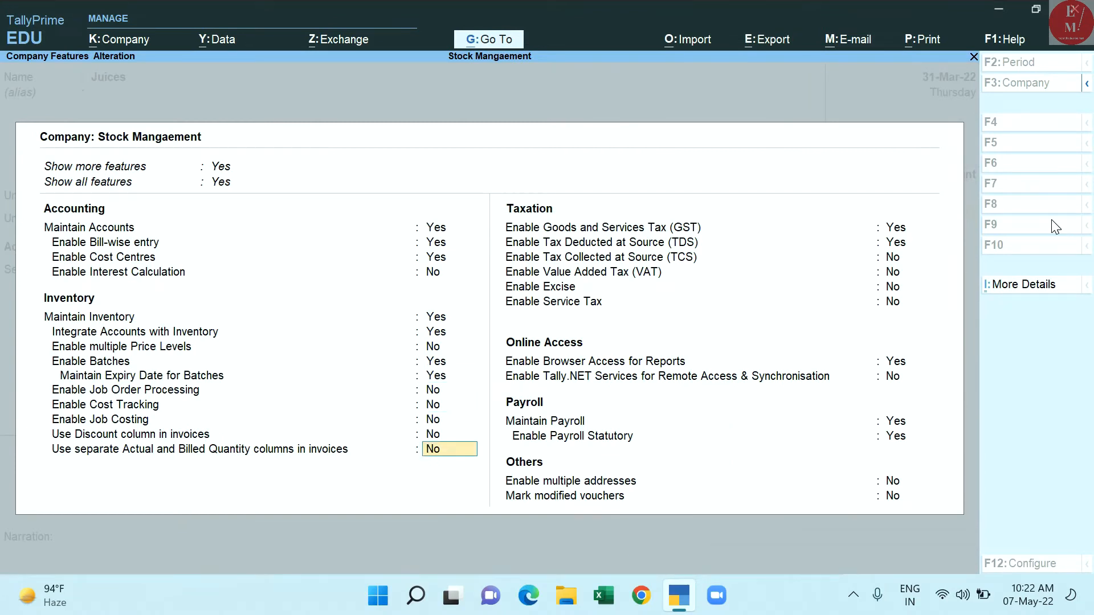
{"action": "key", "text": "ctrl"}
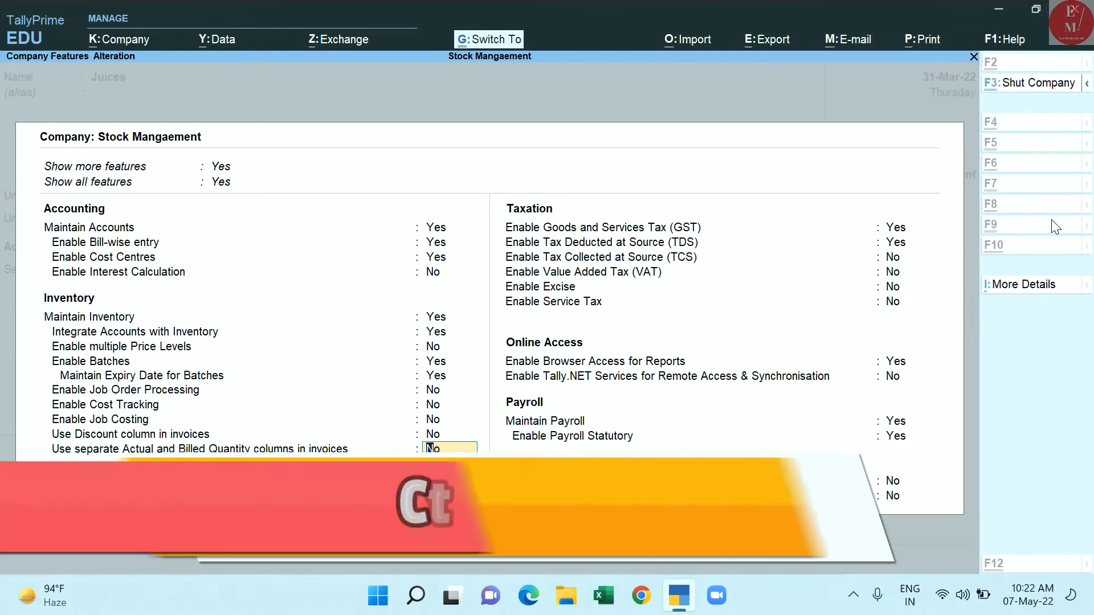
{"action": "key", "text": "ctrl+a"}
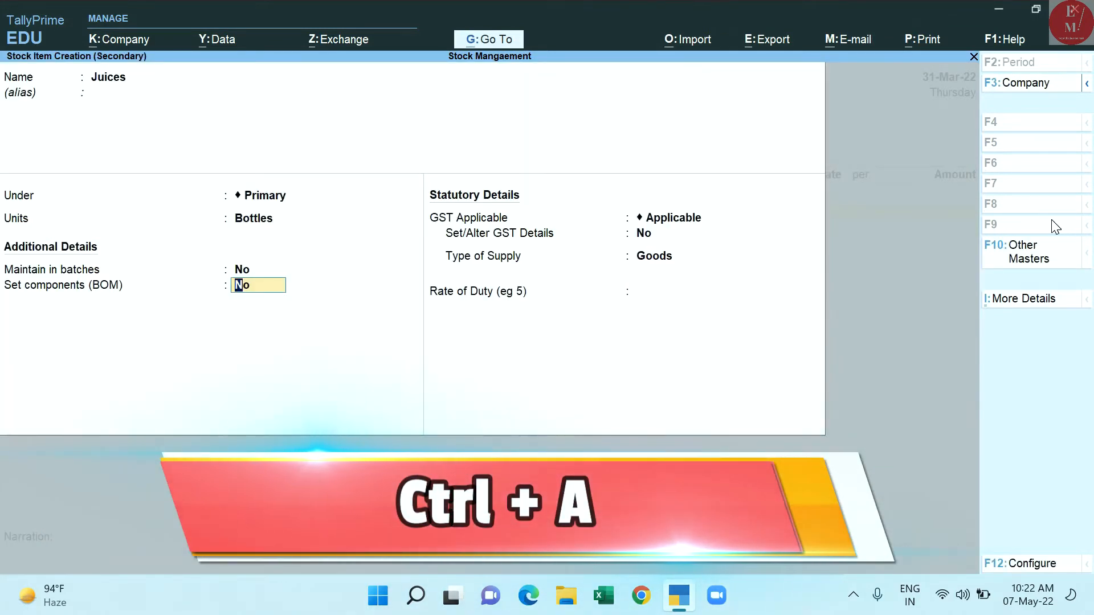
Set batch maintenance, manufacturing date tracking and expiry dates to Yes for Juices, and save the stock item
{"action": "key", "text": "Up"}
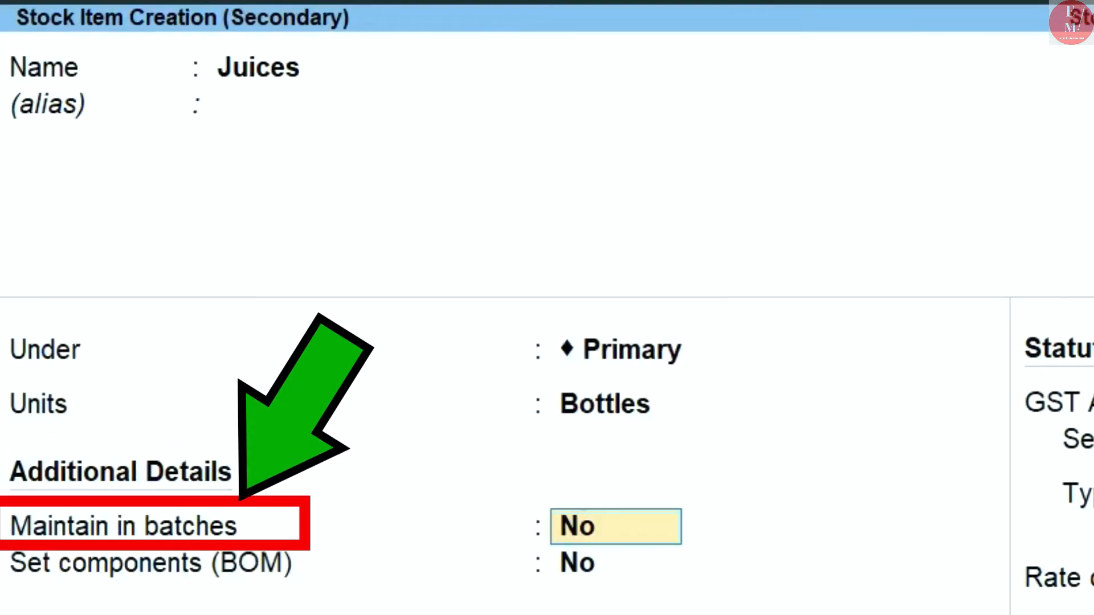
{"action": "type", "text": "y"}
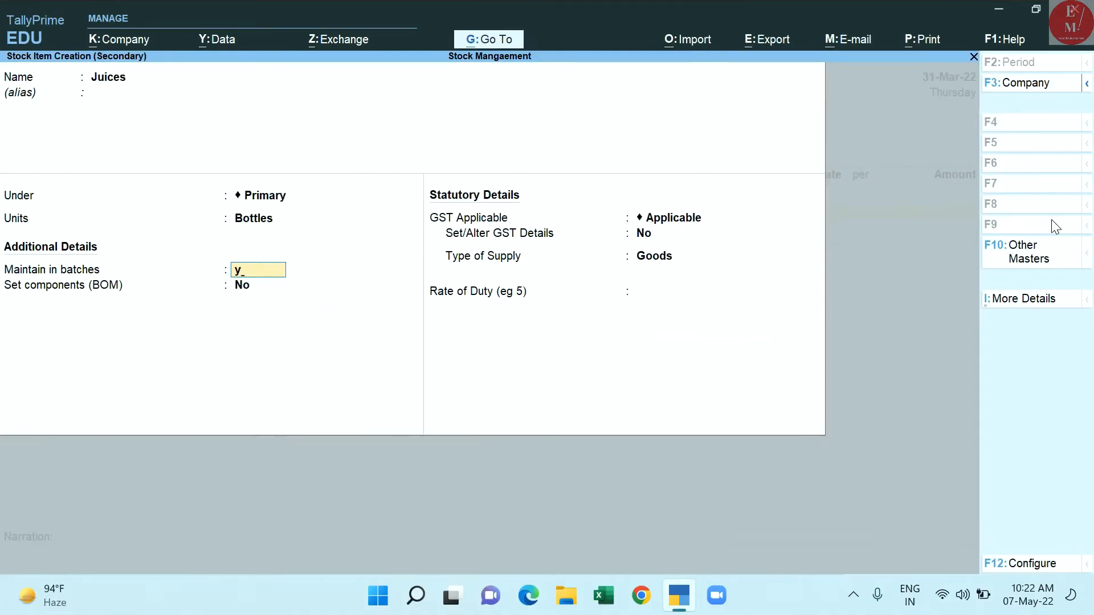
{"action": "key", "text": "Return"}
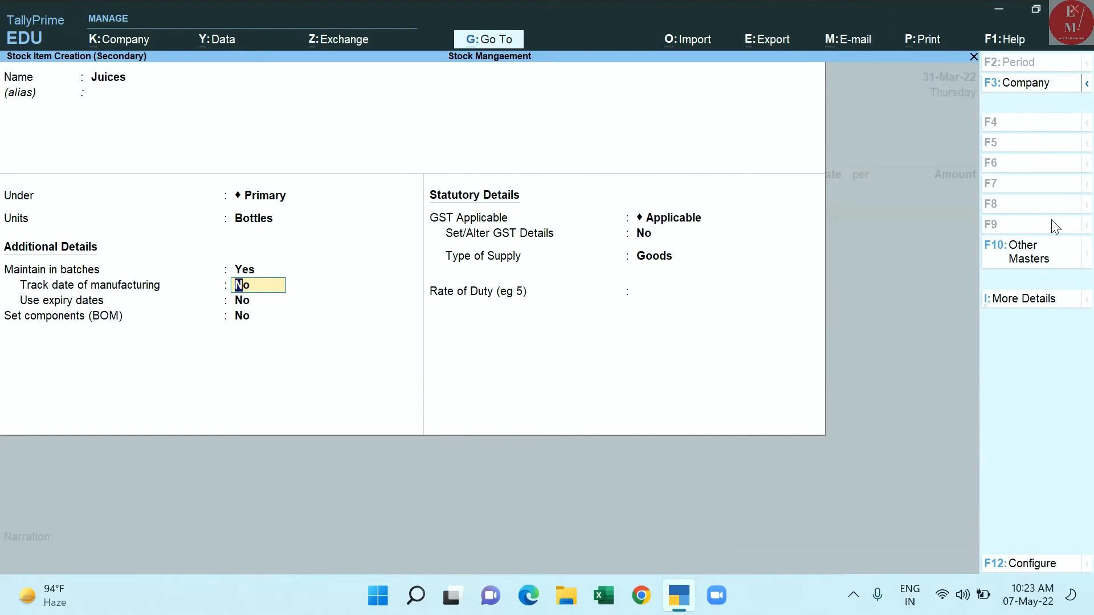
{"action": "type", "text": "y"}
{"action": "key", "text": "Return"}
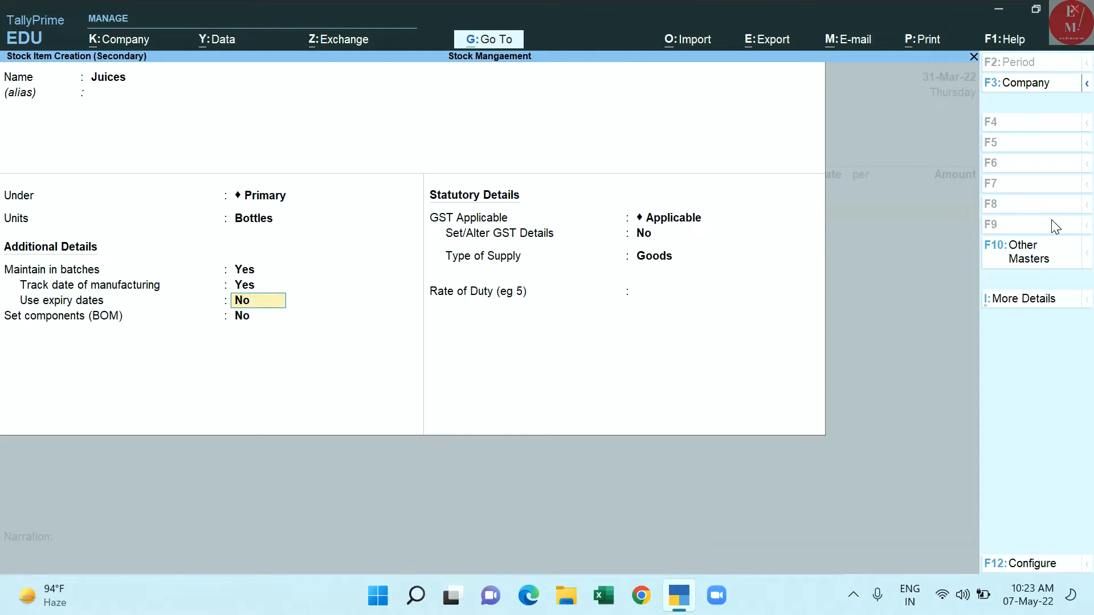
{"action": "type", "text": "y"}
{"action": "key", "text": "Return"}
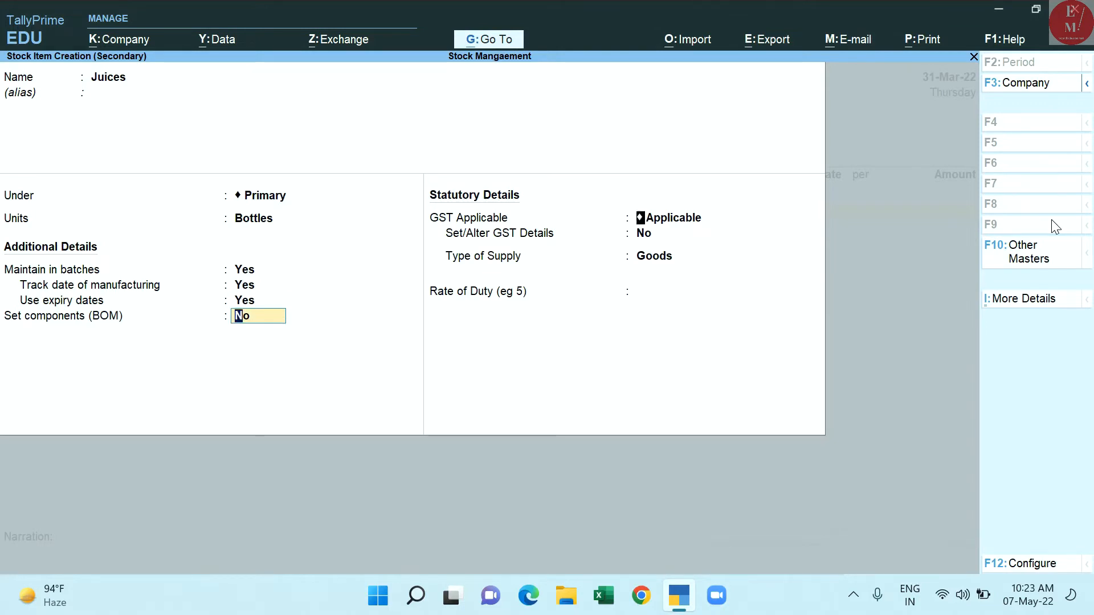
{"action": "key", "text": "Return"}
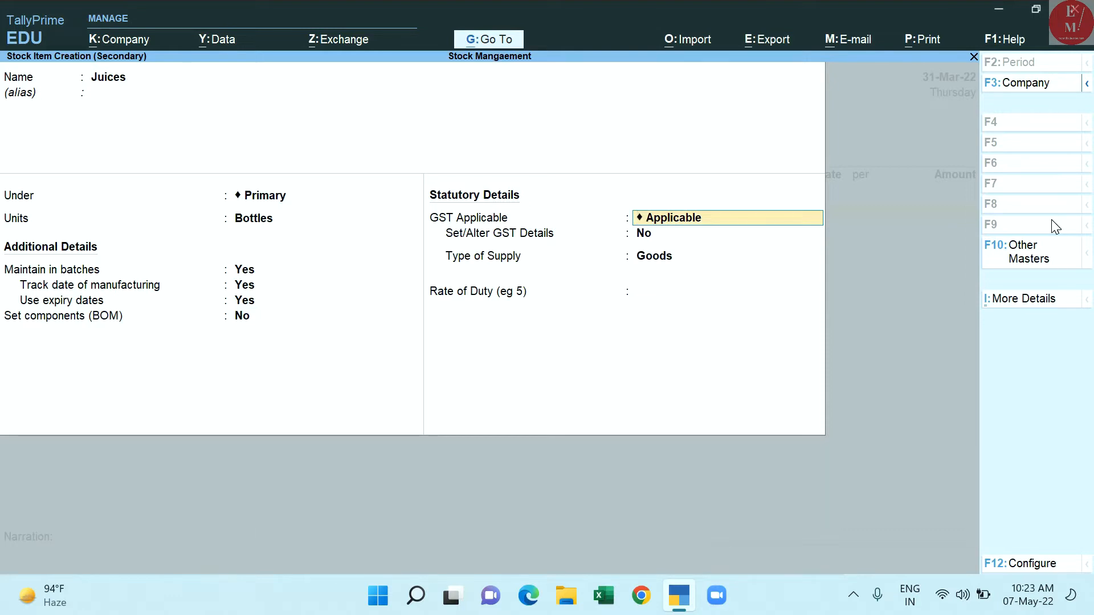
{"action": "key", "text": "ctrl+a"}
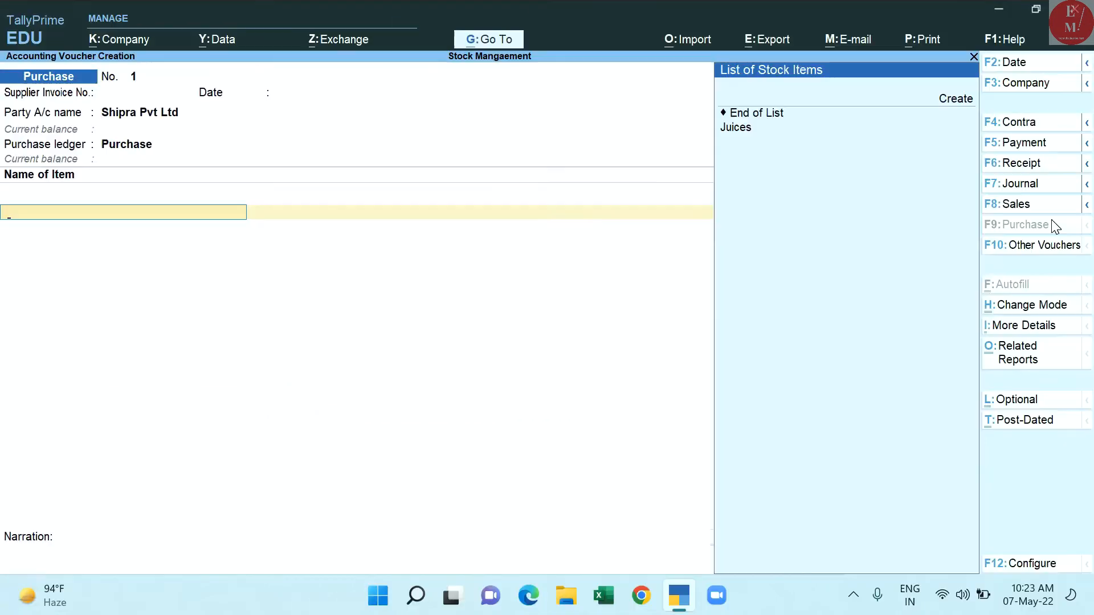
Add Juices as the item in the purchase voucher and allocate it to a new batch number, Batch1
{"action": "key", "text": "Down"}
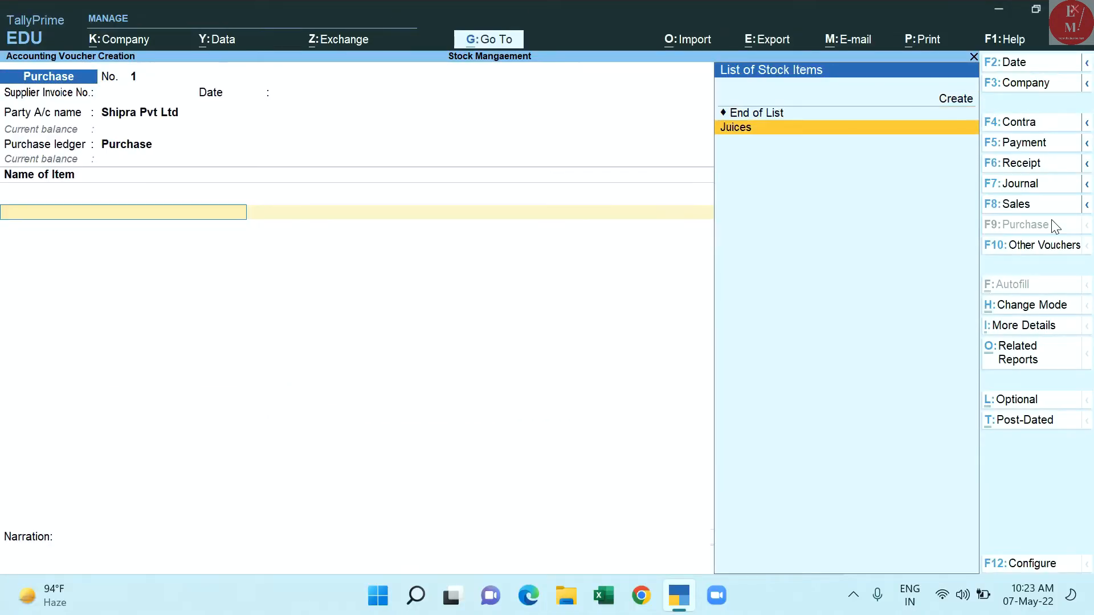
{"action": "key", "text": "Return"}
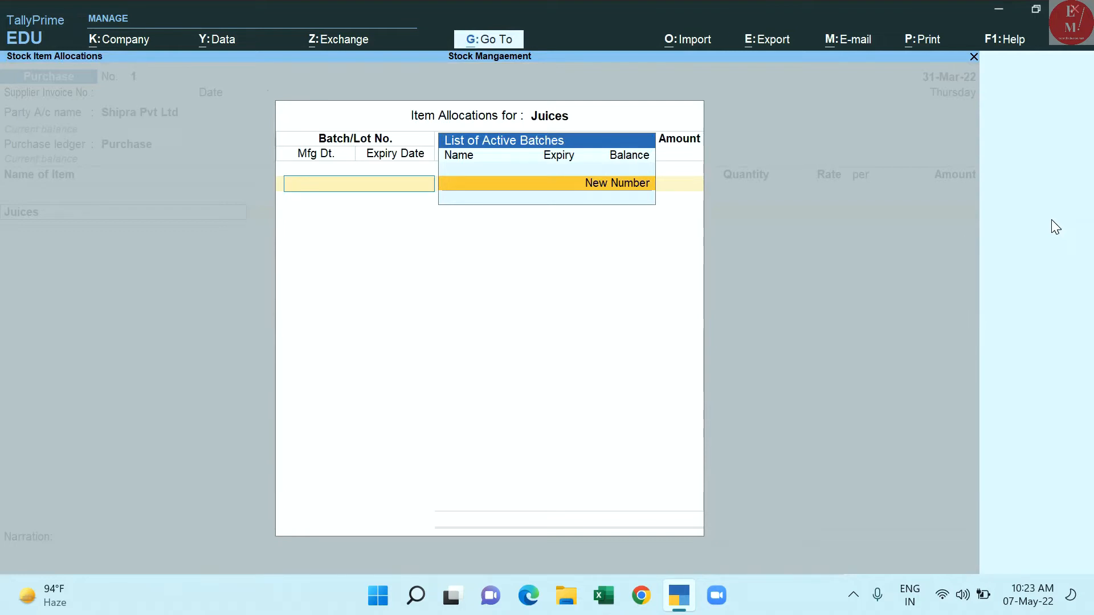
{"action": "key", "text": "Return"}
{"action": "type", "text": "Batch1"}
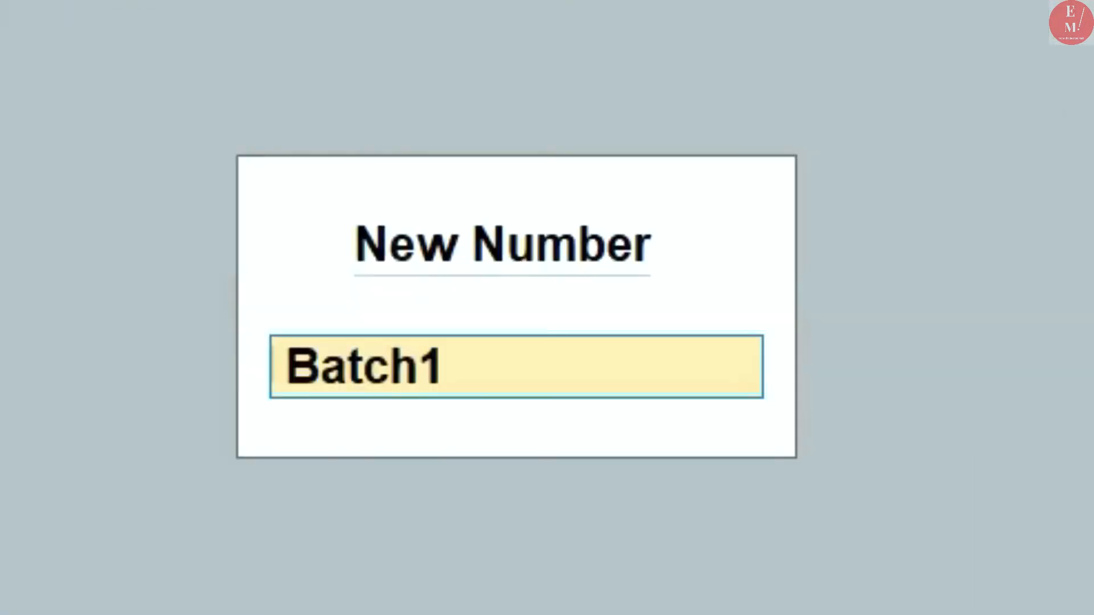
{"action": "key", "text": "Return"}
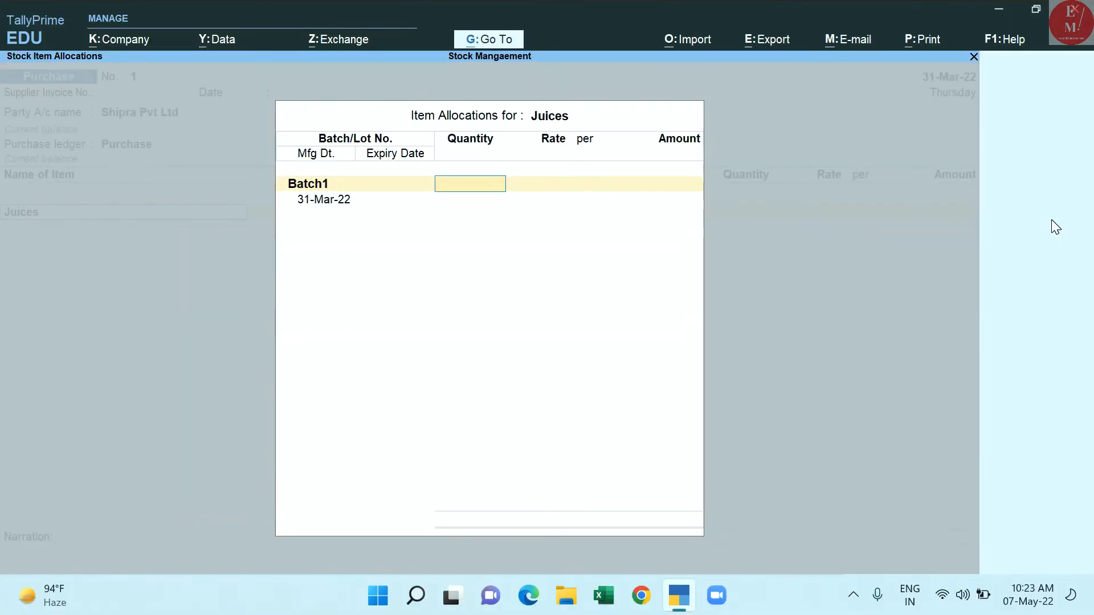
Set the Batch1 quantity to 100 bottles at a rate of 10 per bottle
{"action": "type", "text": "100"}
{"action": "key", "text": "Return"}
{"action": "type", "text": "10"}
{"action": "key", "text": "Return"}
{"action": "key", "text": "Return"}
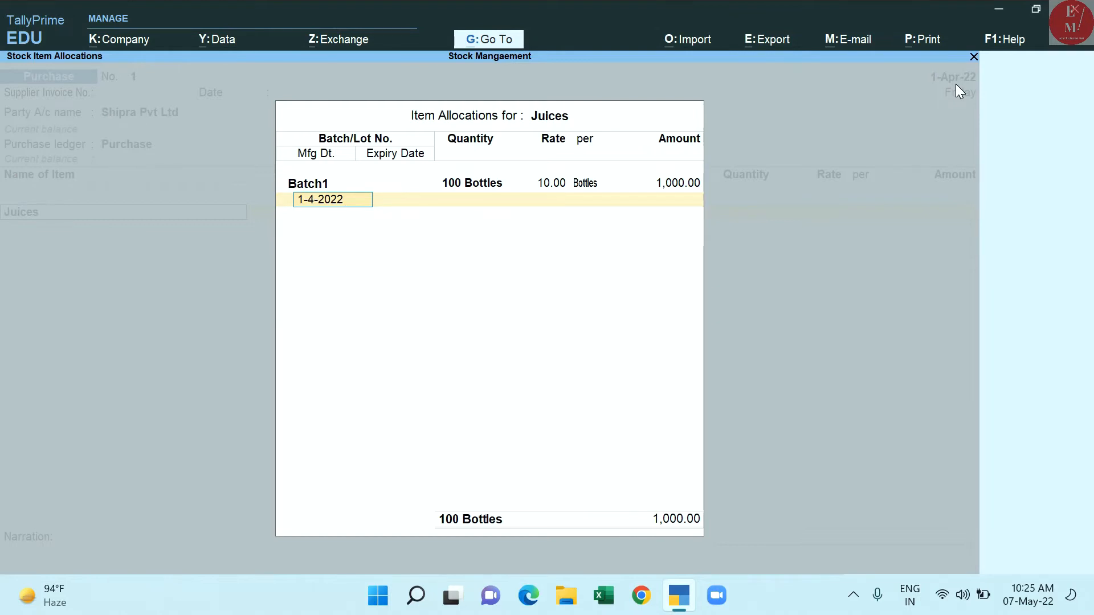
Set Batch1's manufacturing date to 1-4-2022 and its expiry date to 1-5-2022, and end the batch allocation
{"action": "key", "text": "Return"}
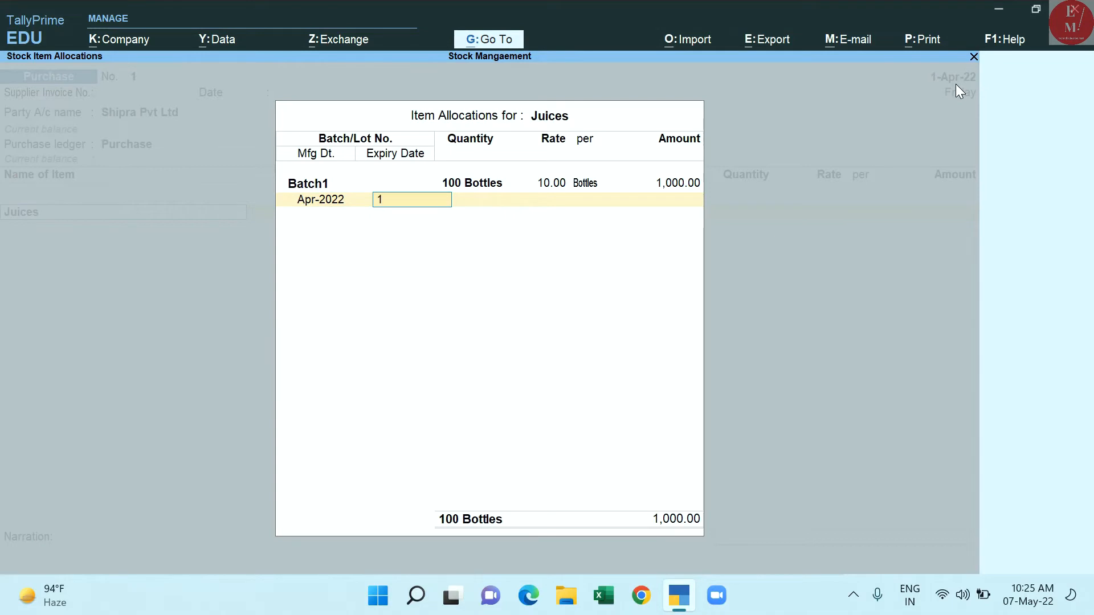
{"action": "type", "text": "5-2022"}
{"action": "key", "text": "Return"}
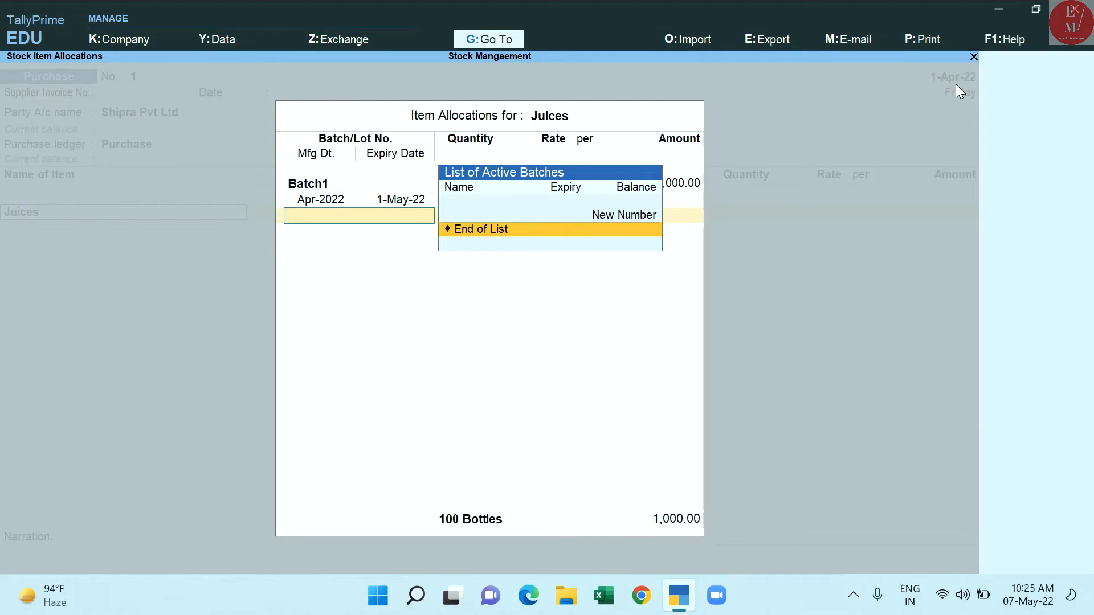
{"action": "key", "text": "Up"}
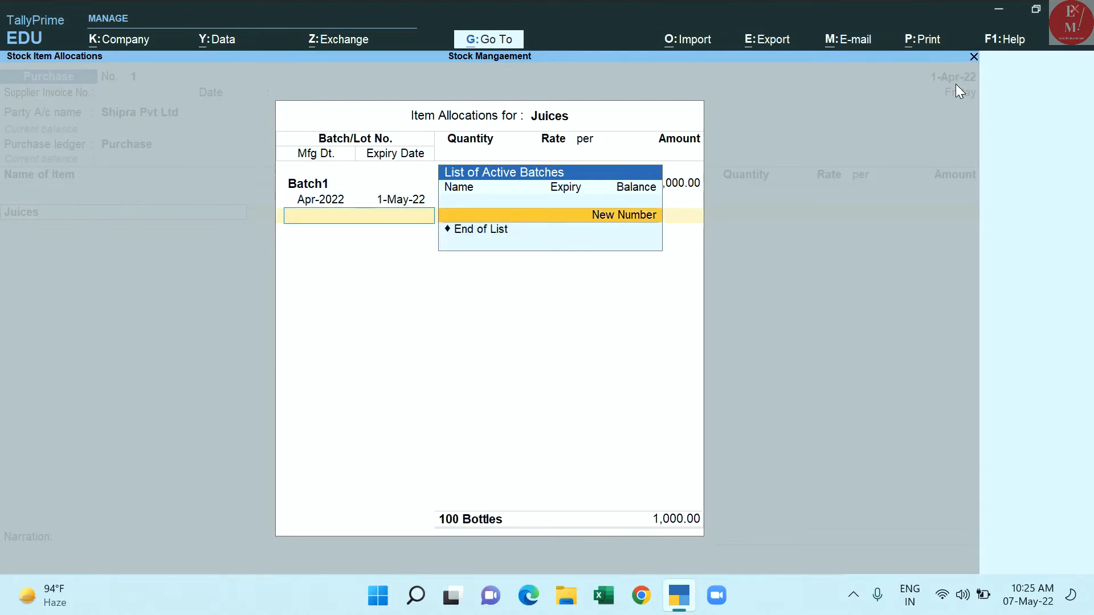
{"action": "key", "text": "Down"}
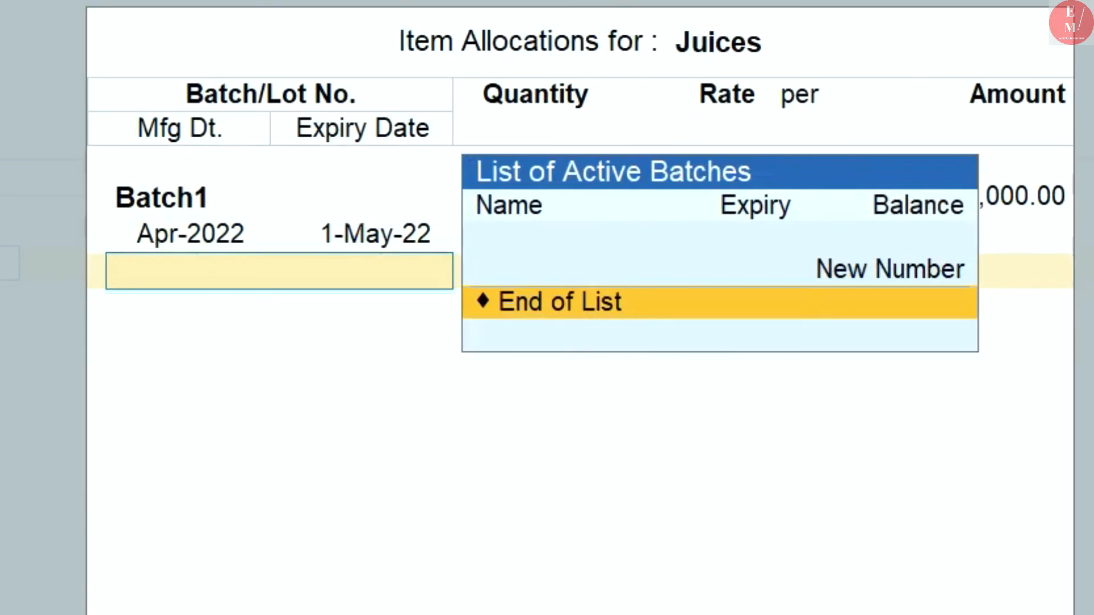
{"action": "key", "text": "Return"}
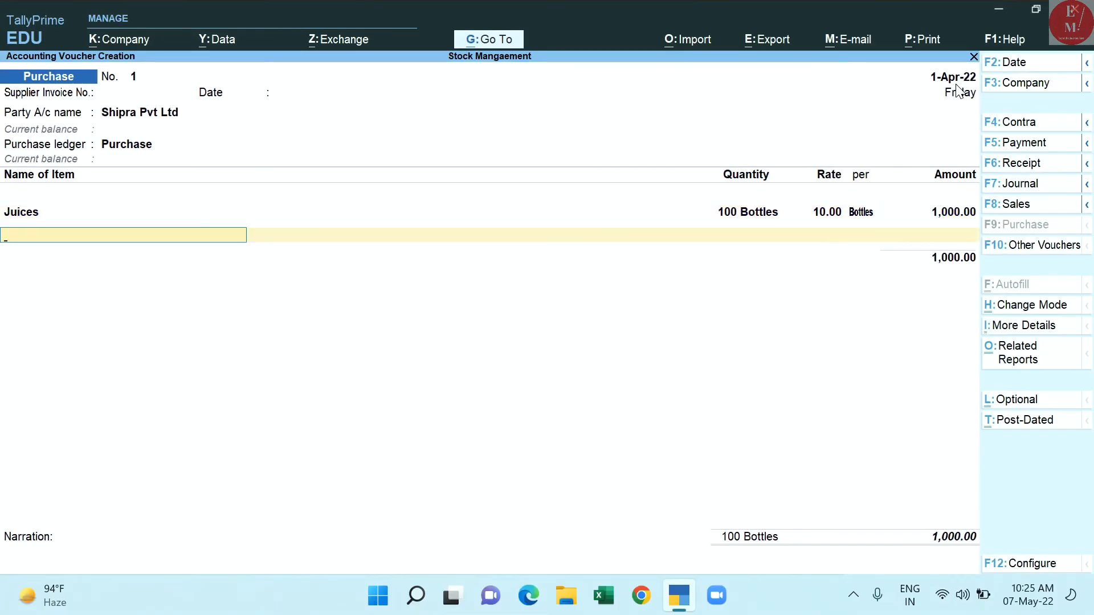
End the item list, keep the bill-wise details for Shipra Pvt Ltd as New Ref, and save the purchase voucher
{"action": "key", "text": "Return"}
{"action": "key", "text": "Return"}
{"action": "key", "text": "Return"}
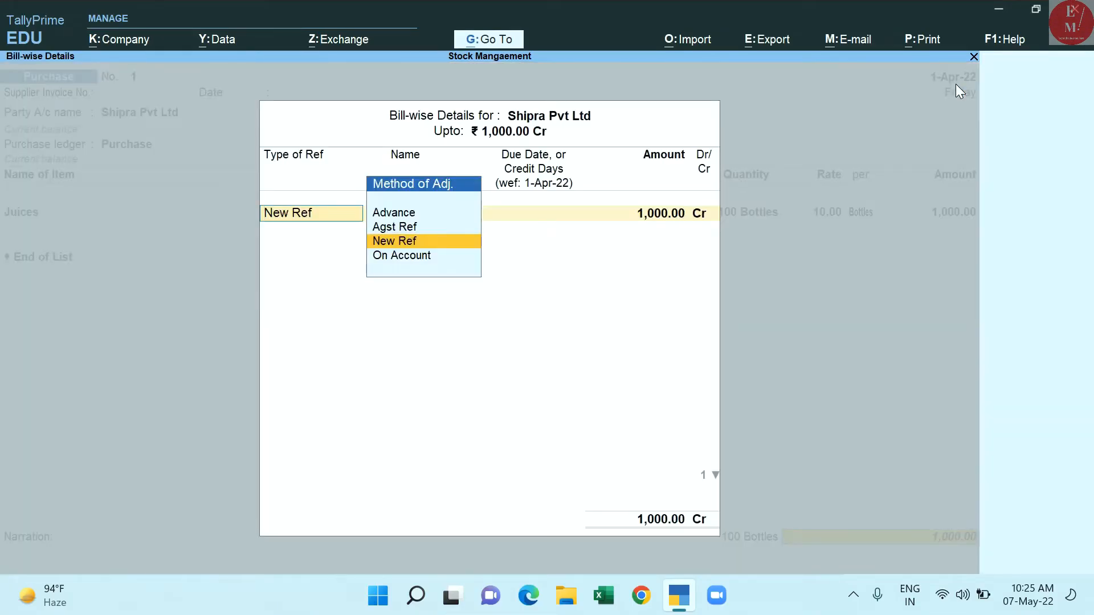
{"action": "key", "text": "Return"}
{"action": "key", "text": "Return"}
{"action": "key", "text": "Return"}
{"action": "key", "text": "Return"}
{"action": "key", "text": "Return"}
{"action": "key", "text": "Return"}
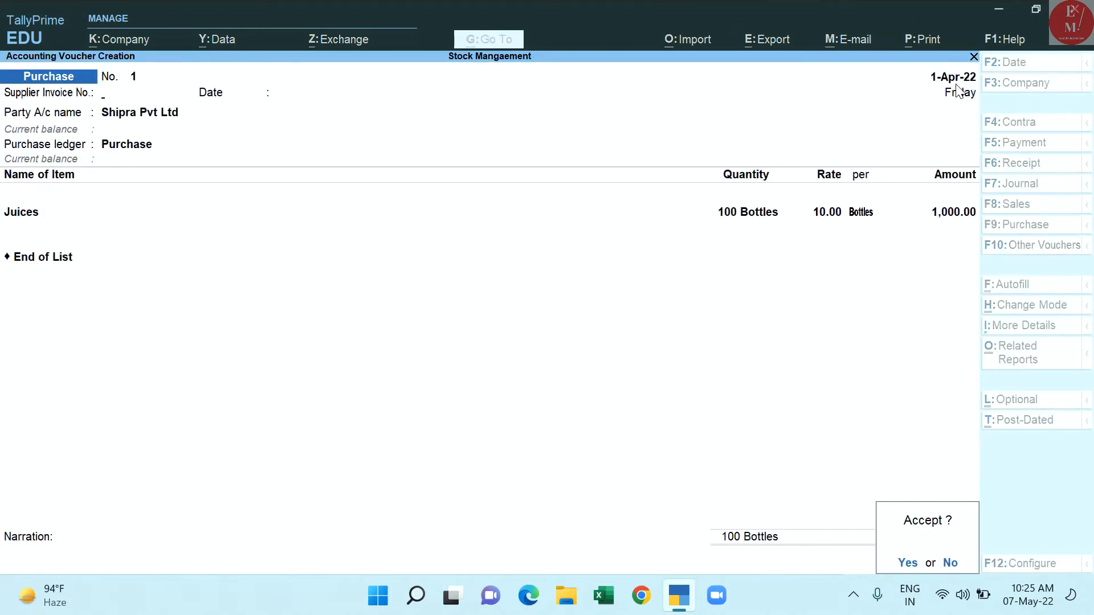
{"action": "key", "text": "y"}
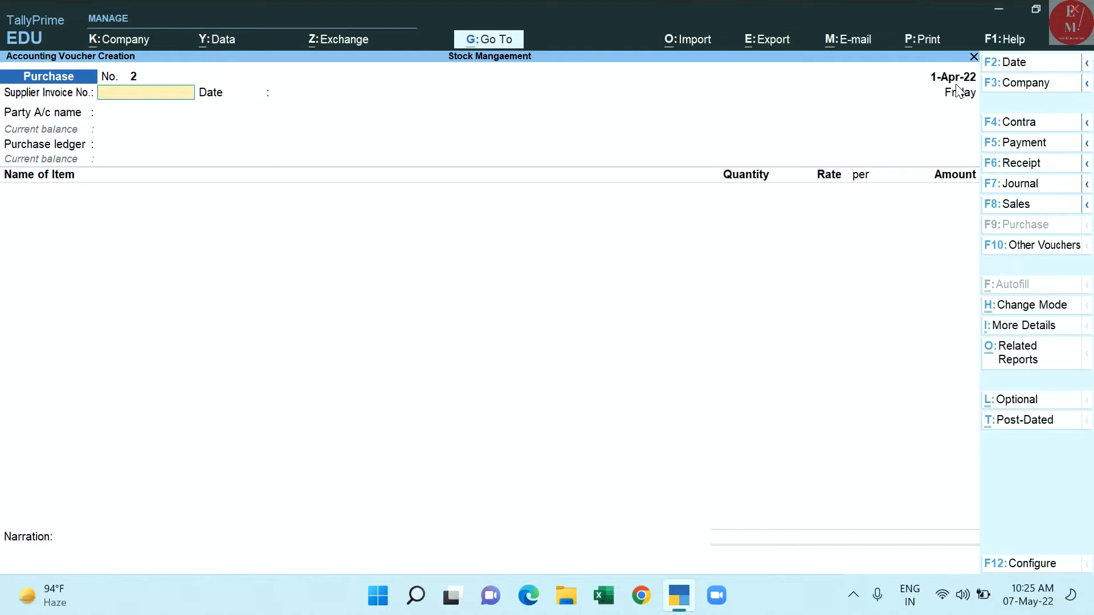
Start a sales voucher with Danish Pvt Ltd as the party, leaving the dispatch details blank
{"action": "left_click", "coordinate": [1001, 214]}
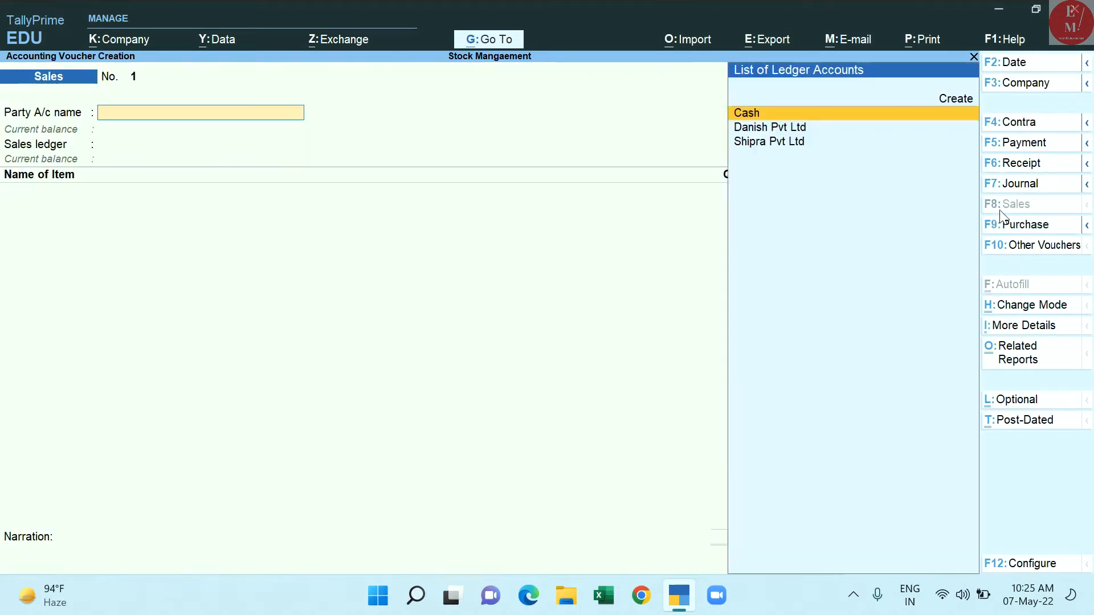
{"action": "key", "text": "Down"}
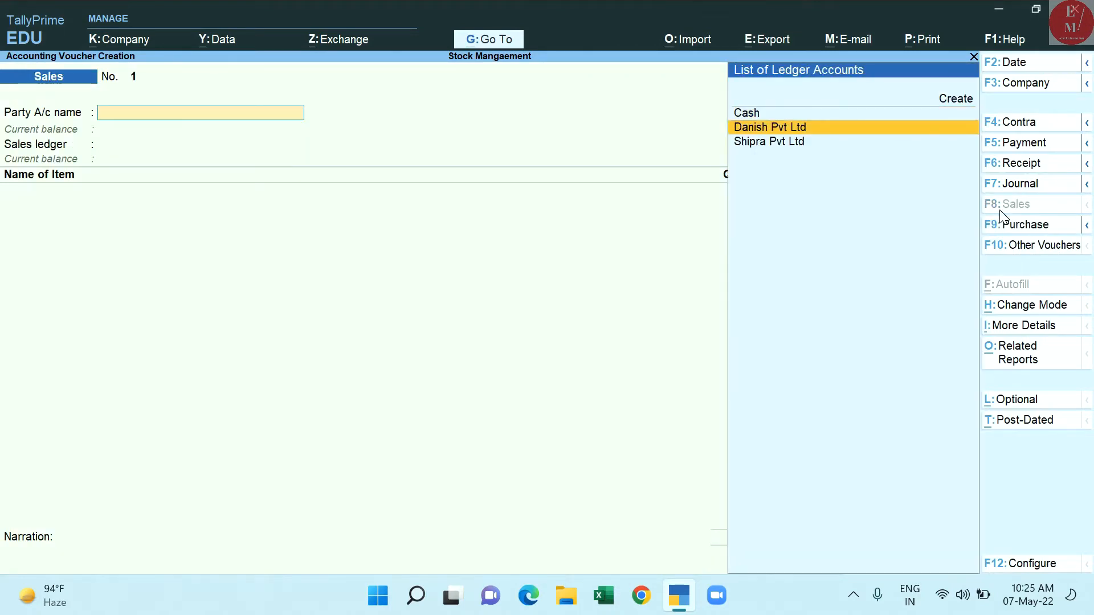
{"action": "key", "text": "Return"}
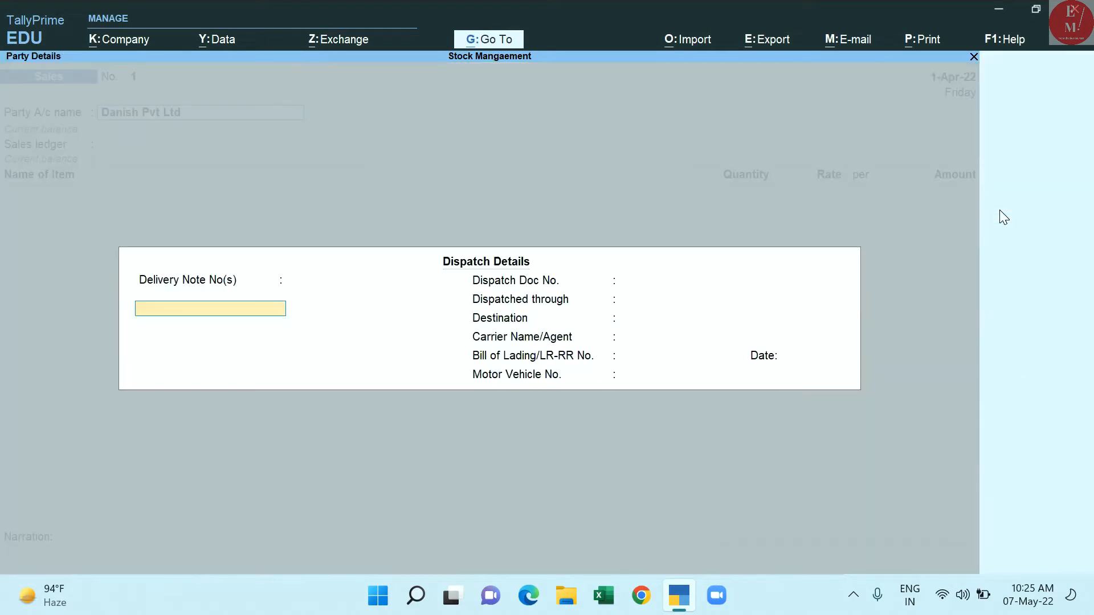
{"action": "key", "text": "Return"}
{"action": "key", "text": "Return"}
{"action": "key", "text": "Return"}
{"action": "key", "text": "Return"}
{"action": "key", "text": "Return"}
{"action": "key", "text": "Return"}
{"action": "key", "text": "Return"}
{"action": "key", "text": "Return"}
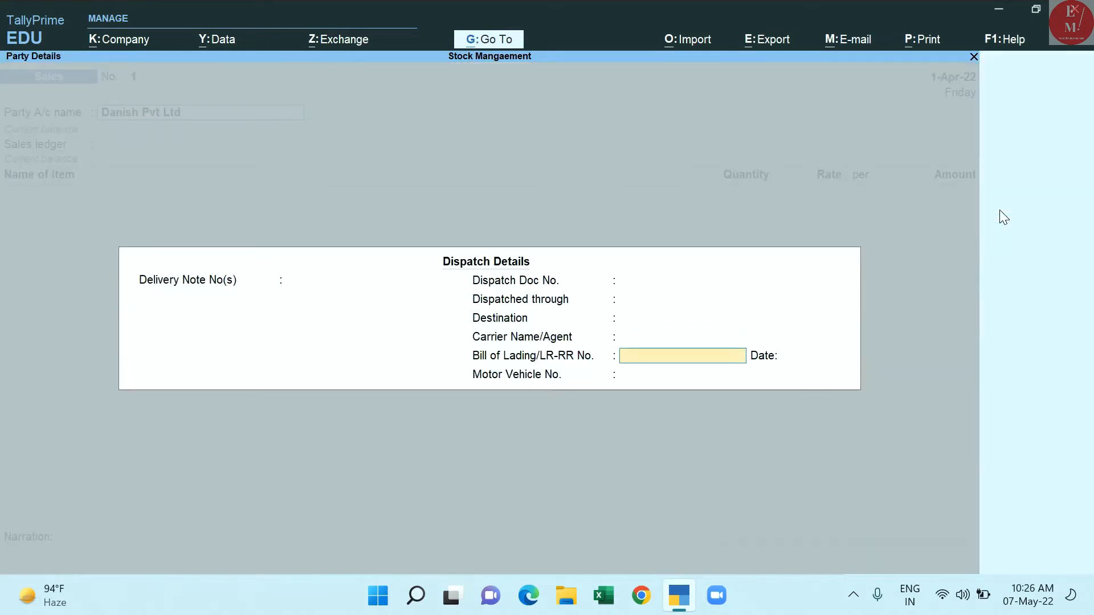
{"action": "key", "text": "ctrl+a"}
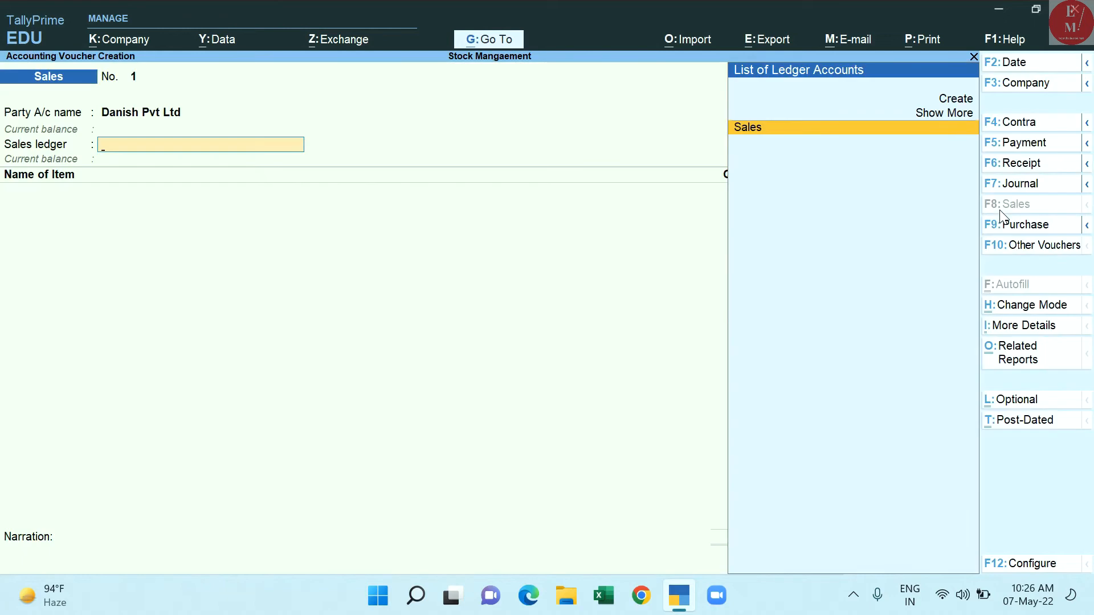
Date the sales voucher 2-Apr-22, choose the Sales ledger, and add Juices from Batch1
{"action": "key", "text": "F2"}
{"action": "key", "text": "Return"}
{"action": "key", "text": "Return"}
{"action": "type", "text": "J"}
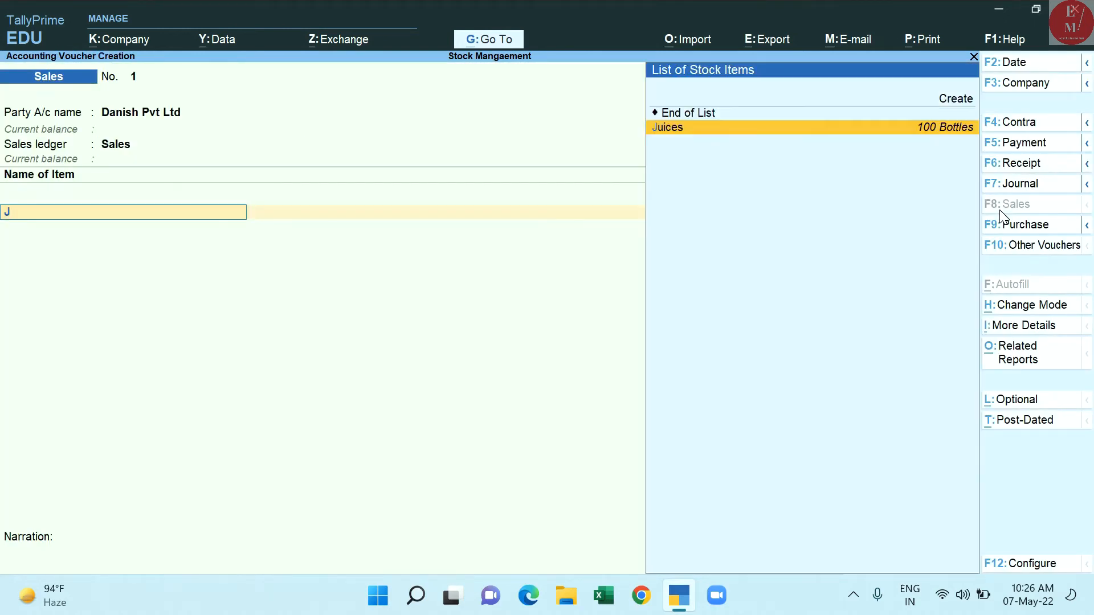
{"action": "key", "text": "Return"}
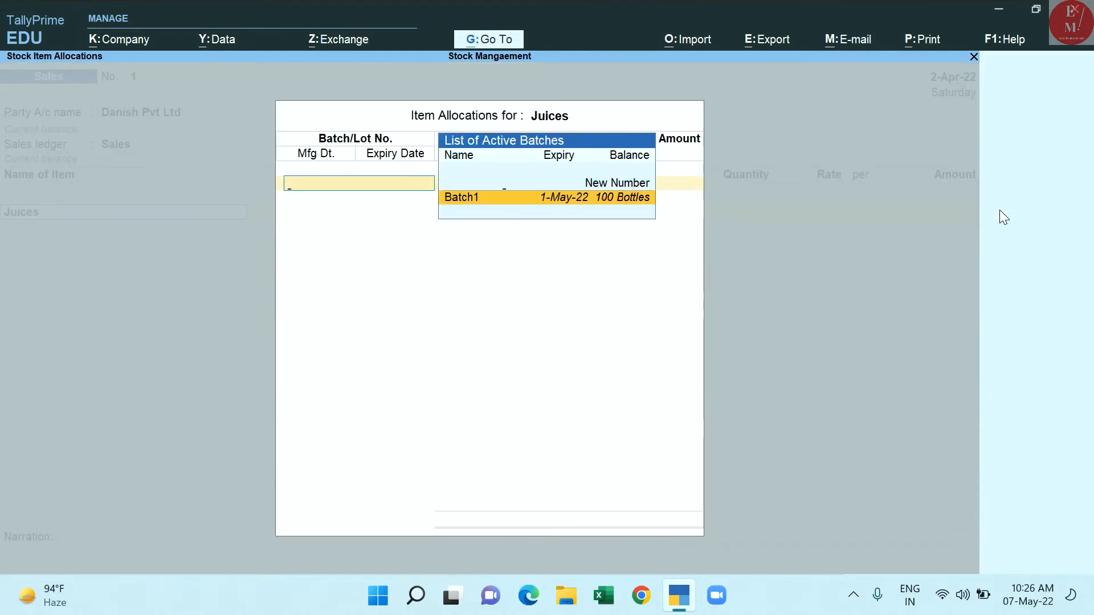
{"action": "key", "text": "Return"}
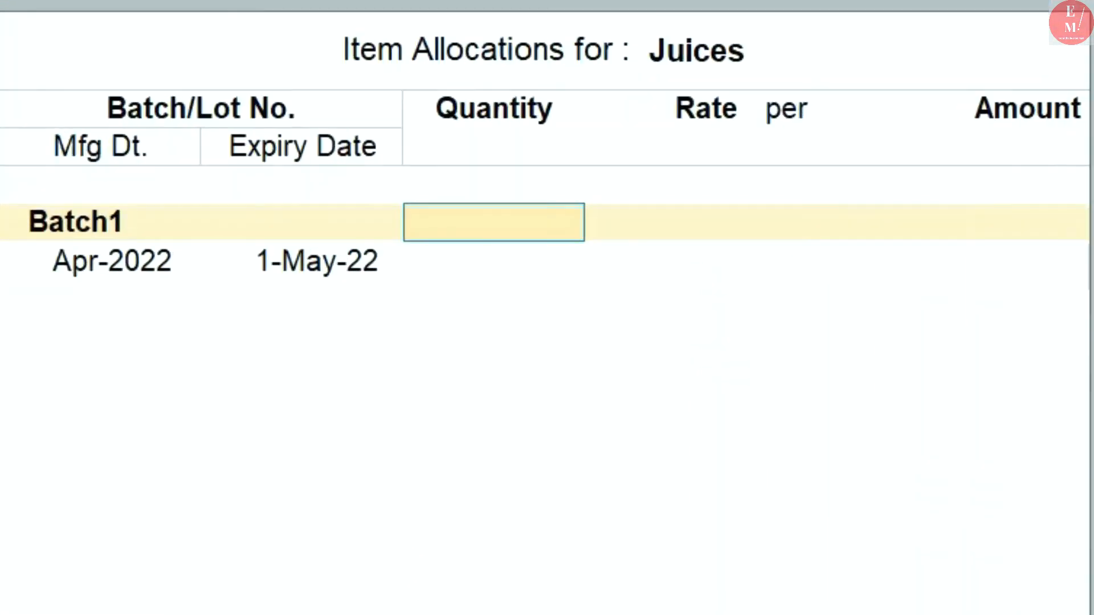
Sell 50 bottles from Batch1 at a rate of 20, keeping the batch's manufacturing and expiry dates, and finish the allocation
{"action": "type", "text": "50"}
{"action": "key", "text": "Return"}
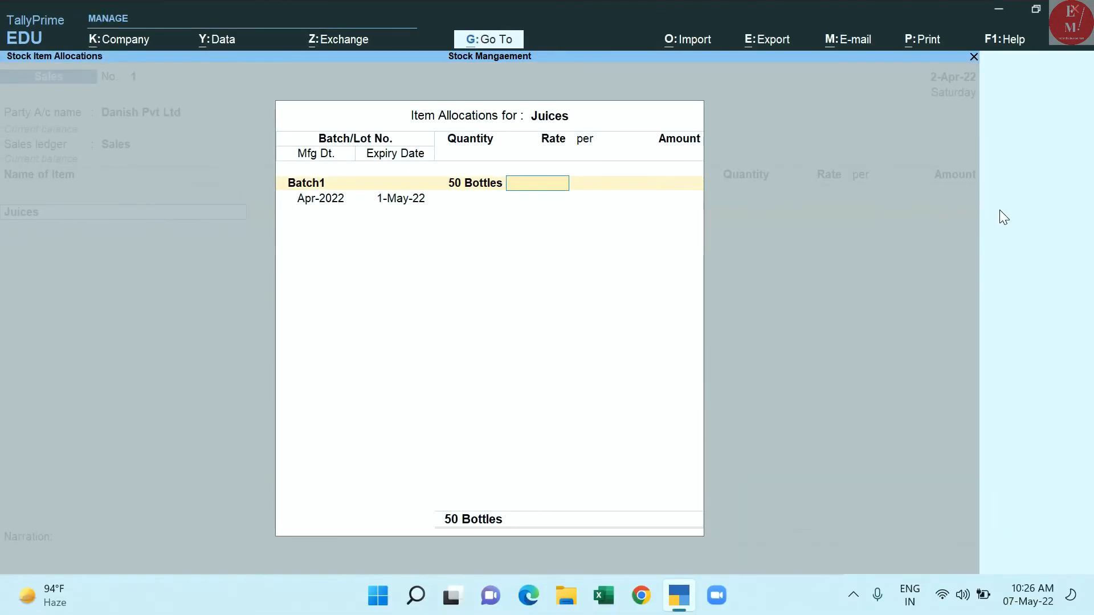
{"action": "type", "text": "20"}
{"action": "key", "text": "Return"}
{"action": "key", "text": "Return"}
{"action": "key", "text": "Return"}
{"action": "key", "text": "Return"}
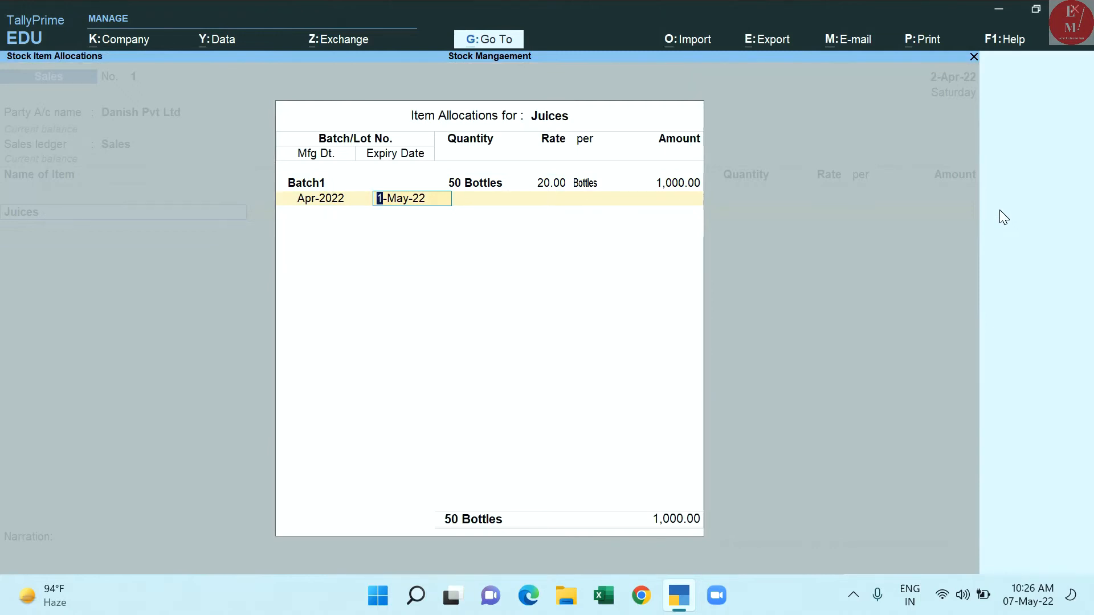
{"action": "key", "text": "Return"}
{"action": "key", "text": "Return"}
{"action": "key", "text": "Return"}
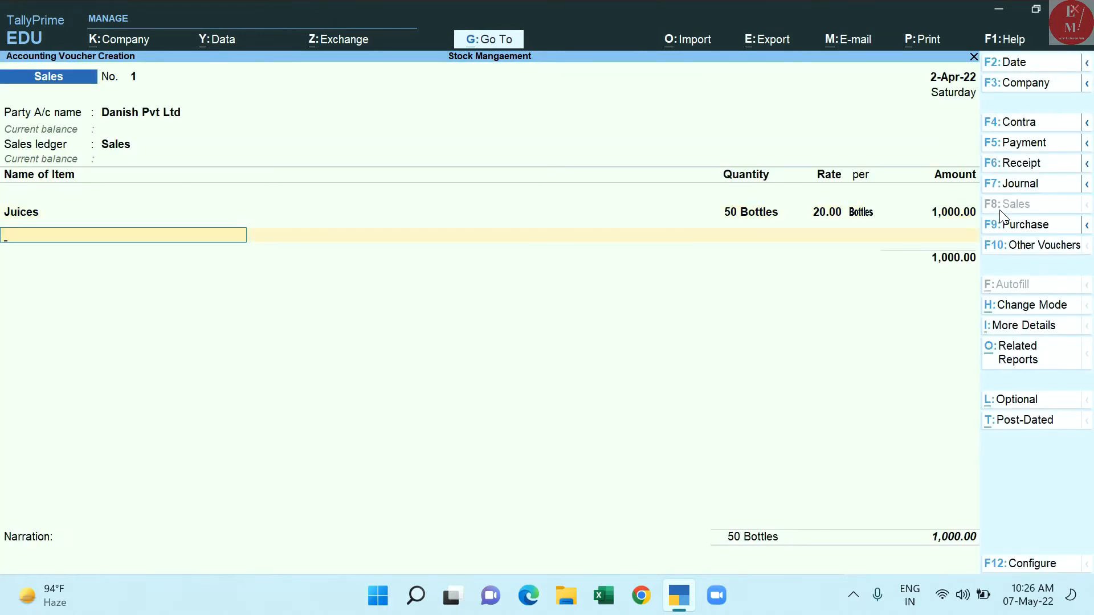
End the item list, keep the bill-wise details for Danish Pvt Ltd as New Ref 1, and save the sales voucher
{"action": "key", "text": "Return"}
{"action": "key", "text": "Return"}
{"action": "key", "text": "Return"}
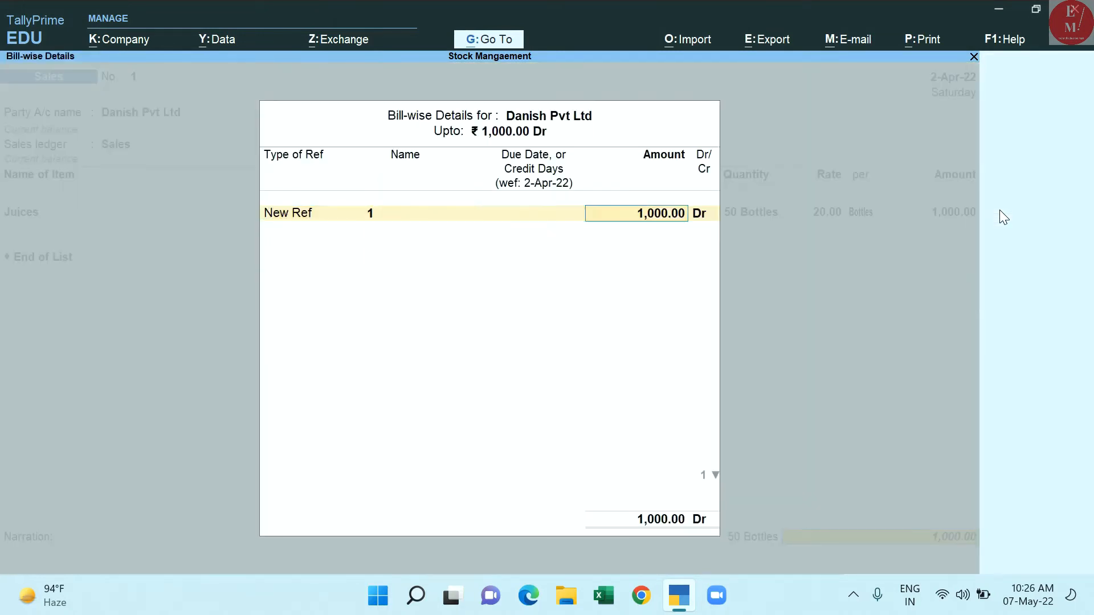
{"action": "key", "text": "Return"}
{"action": "key", "text": "Return"}
{"action": "key", "text": "Return"}
{"action": "key", "text": "Return"}
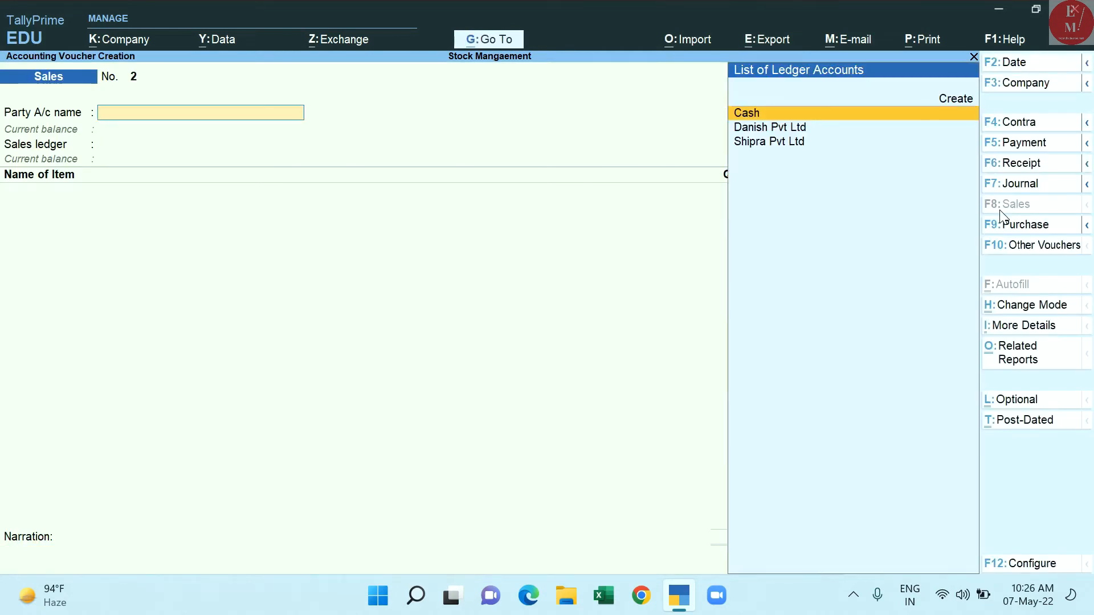
Set the date of the second sales voucher to 2-5-2022, after Batch1's expiry date
{"action": "key", "text": "F2"}
{"action": "type", "text": "2-5-2022"}
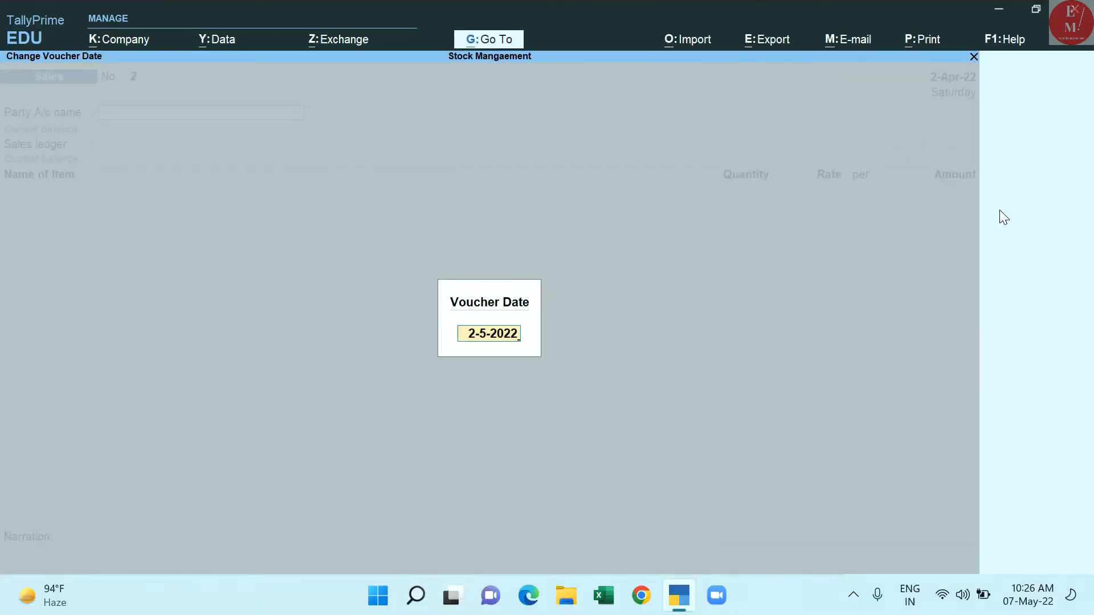
{"action": "key", "text": "Return"}
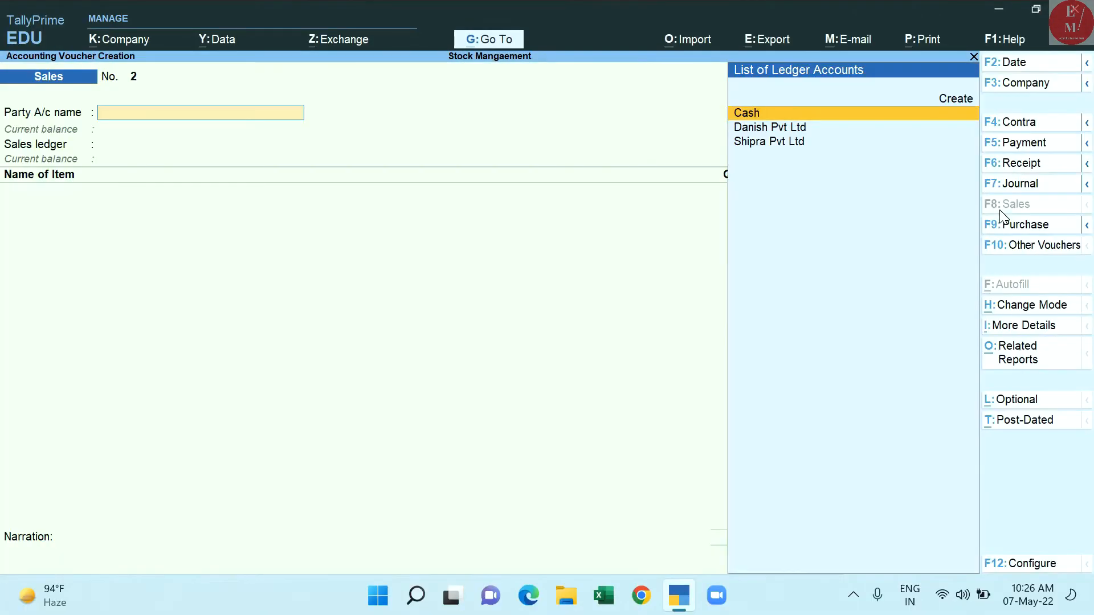
Choose Danish Pvt Ltd as the party with blank dispatch details and Sales as the ledger in the second sales voucher
{"action": "key", "text": "Down"}
{"action": "key", "text": "Return"}
{"action": "key", "text": "Return"}
{"action": "key", "text": "Return"}
{"action": "key", "text": "Return"}
{"action": "key", "text": "Return"}
{"action": "key", "text": "Return"}
{"action": "key", "text": "Return"}
{"action": "key", "text": "Return"}
{"action": "key", "text": "Return"}
{"action": "key", "text": "Return"}
{"action": "key", "text": "Return"}
{"action": "key", "text": "Return"}
{"action": "key", "text": "Return"}
{"action": "key", "text": "Return"}
{"action": "key", "text": "Return"}
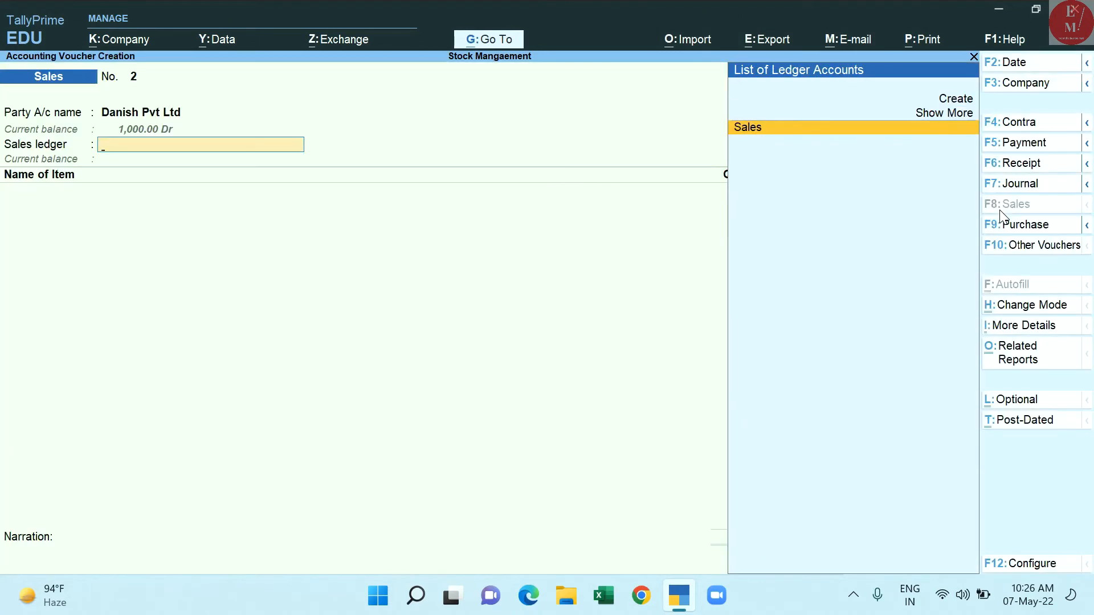
{"action": "key", "text": "Return"}
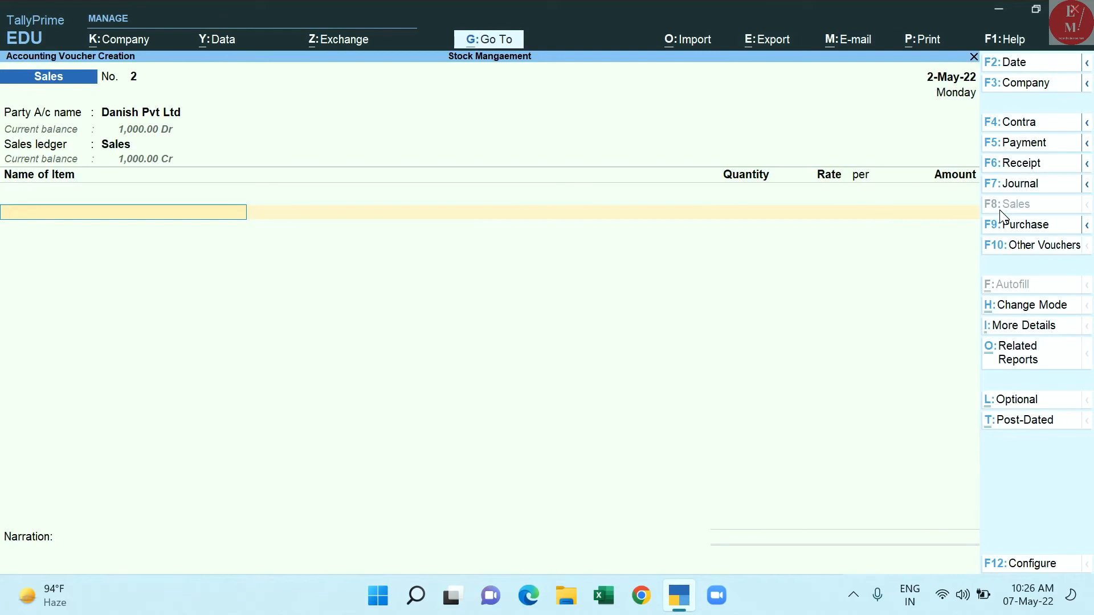
Check the active batches offered for Juices in the second sales voucher, and quit the voucher without saving
{"action": "type", "text": "J"}
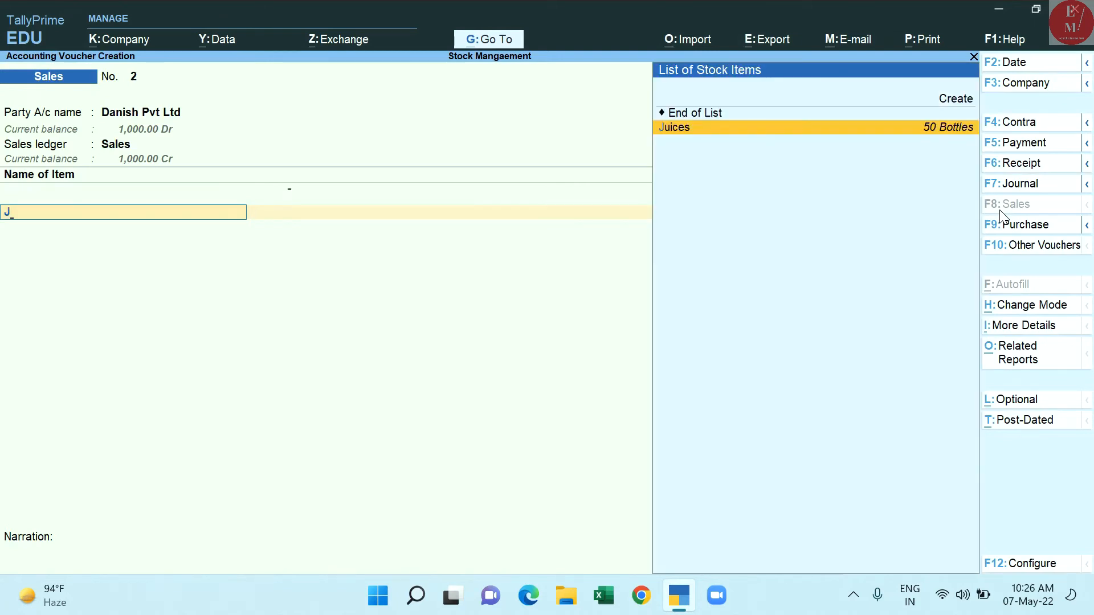
{"action": "key", "text": "Return"}
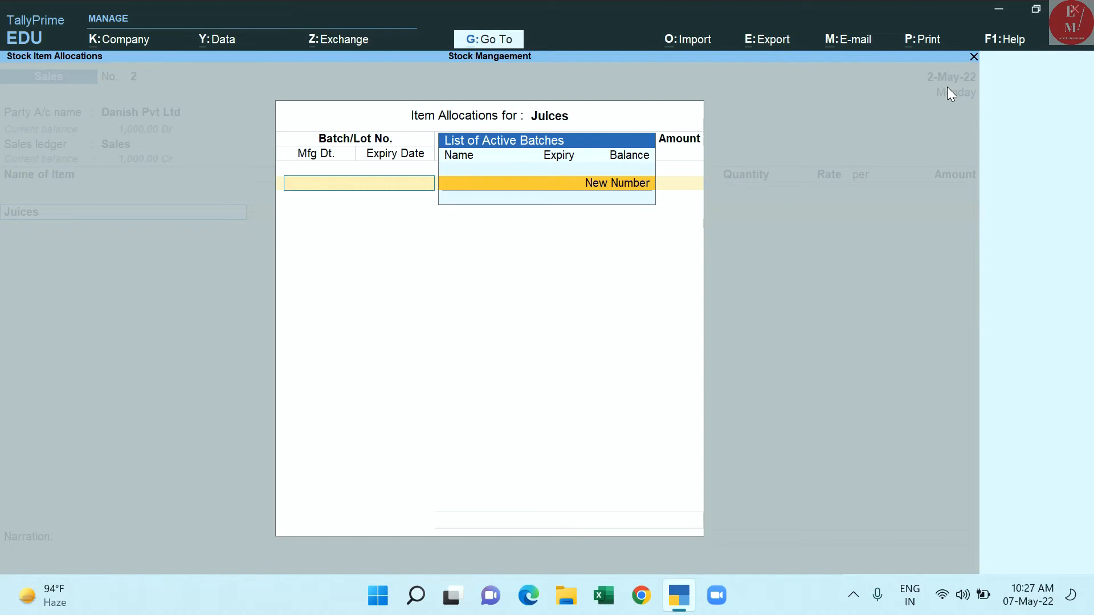
{"action": "key", "text": "Escape"}
{"action": "key", "text": "Return"}
{"action": "key", "text": "Escape"}
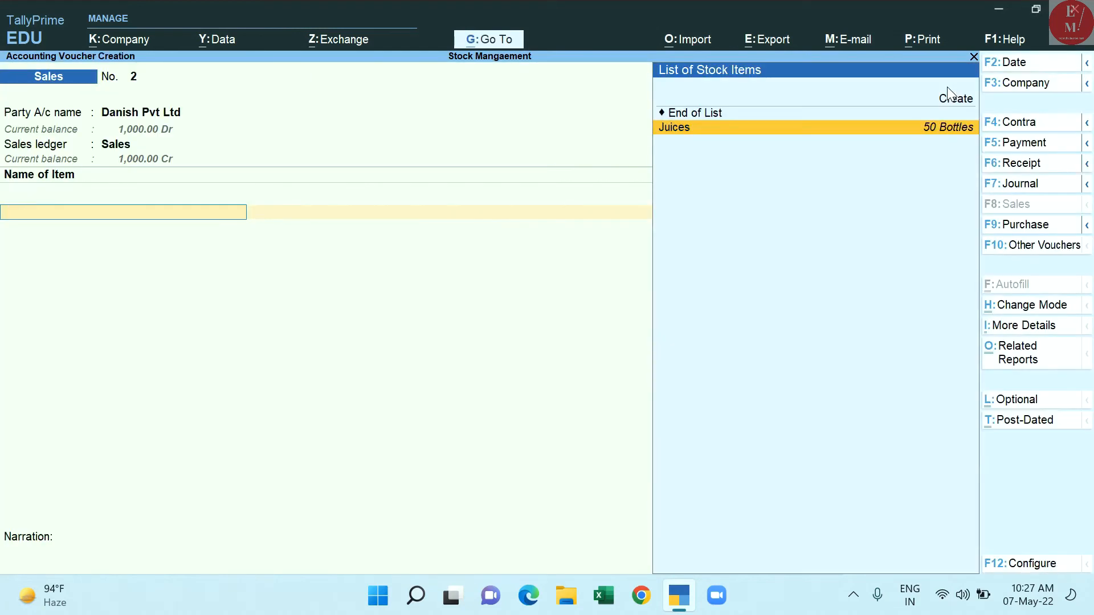
{"action": "key", "text": "Escape"}
{"action": "key", "text": "Return"}
View the closing balance of Juices in the Stock Summary report, and return to the Gateway of Tally
{"action": "key", "text": "Down"}
{"action": "key", "text": "Down"}
{"action": "key", "text": "Down"}
{"action": "key", "text": "Down"}
{"action": "key", "text": "Down"}
{"action": "key", "text": "Return"}
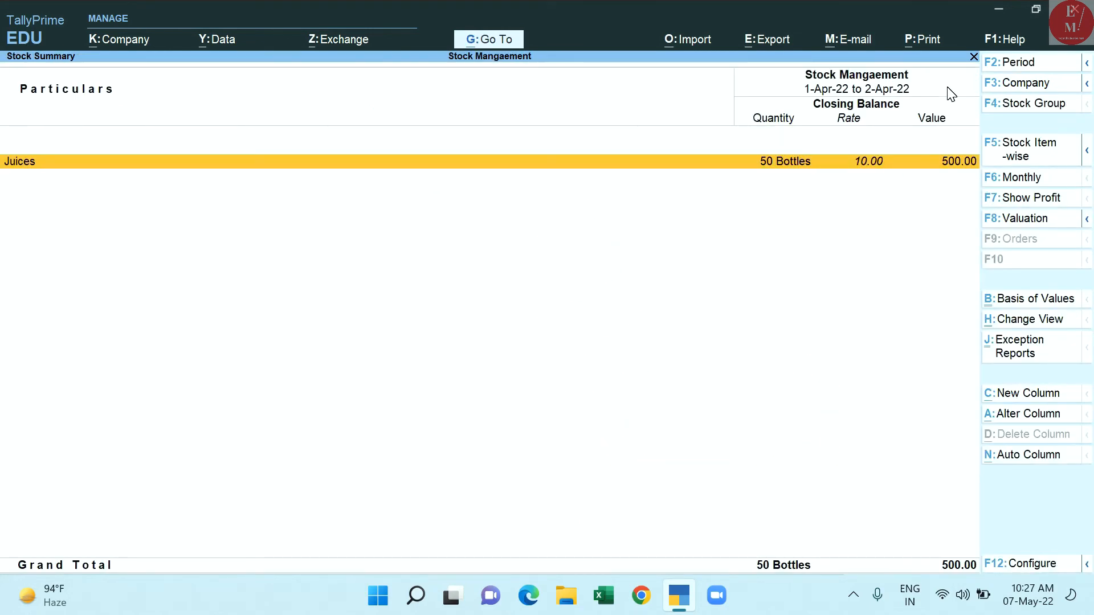
{"action": "key", "text": "Escape"}
Open the Inventory Books reports from the additional reports of the Gateway of Tally
{"action": "key", "text": "Down"}
{"action": "key", "text": "Down"}
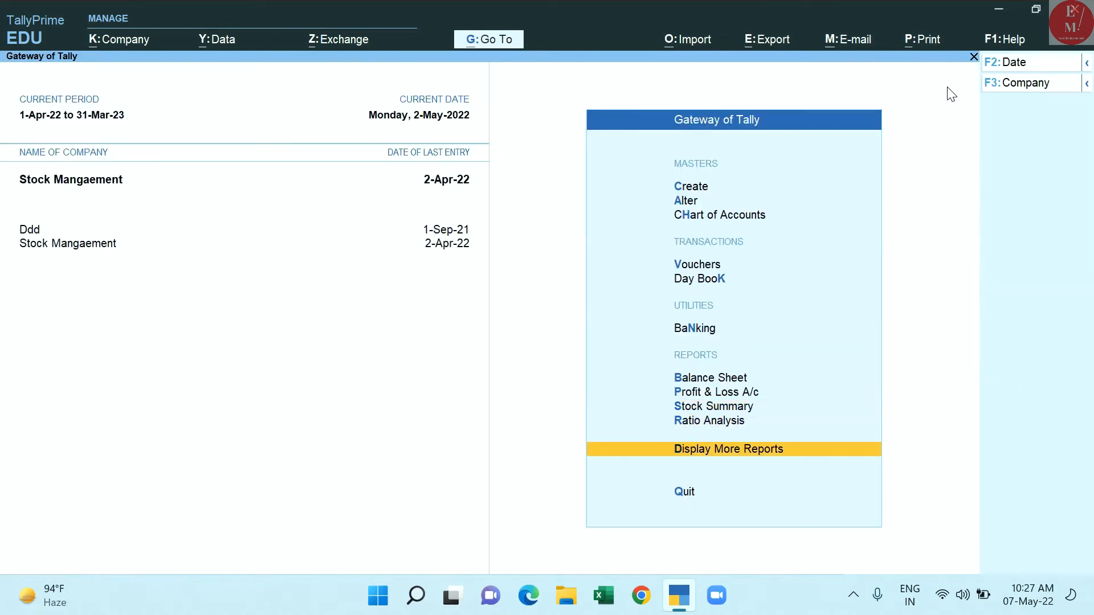
{"action": "key", "text": "Return"}
{"action": "key", "text": "Down"}
{"action": "key", "text": "Down"}
{"action": "key", "text": "Down"}
{"action": "key", "text": "Down"}
{"action": "key", "text": "Down"}
{"action": "key", "text": "Down"}
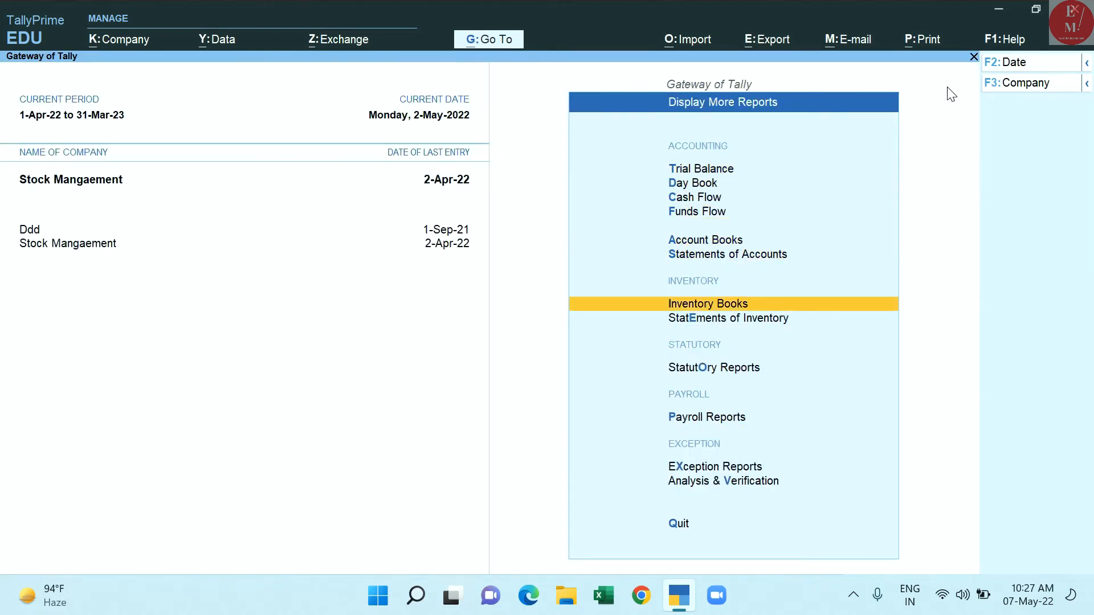
{"action": "key", "text": "Return"}
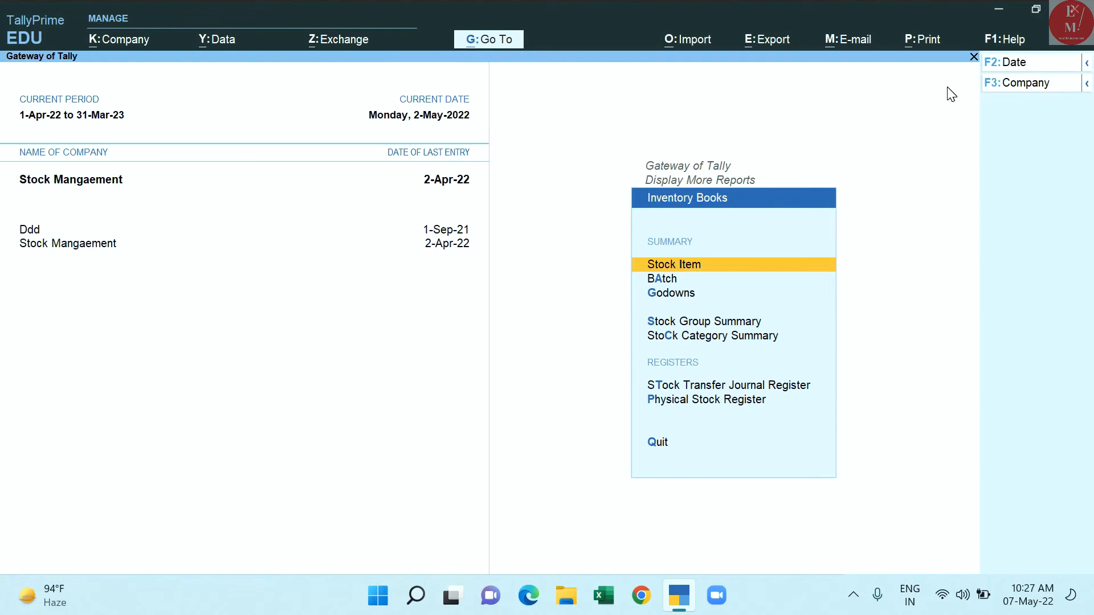
Display the batch voucher report for the stock item Juices and Batch1
{"action": "key", "text": "Down"}
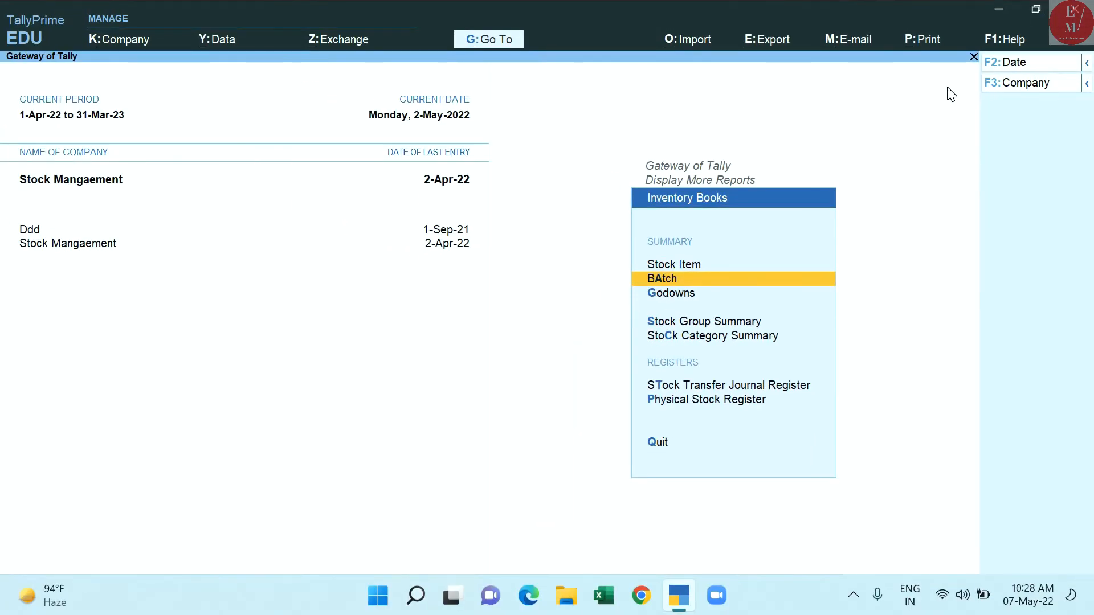
{"action": "key", "text": "Return"}
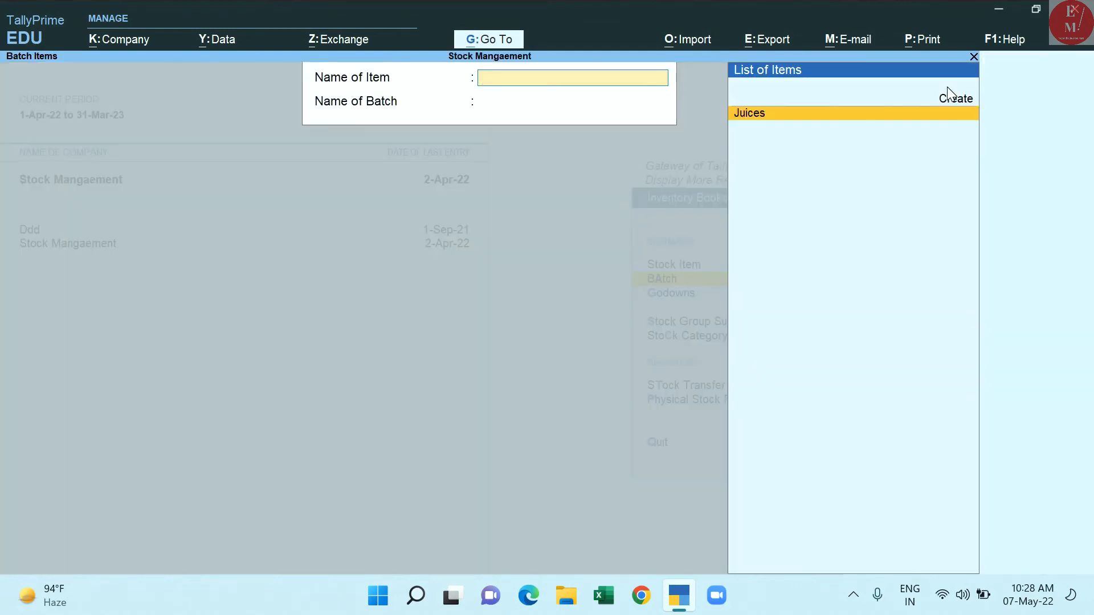
{"action": "key", "text": "Return"}
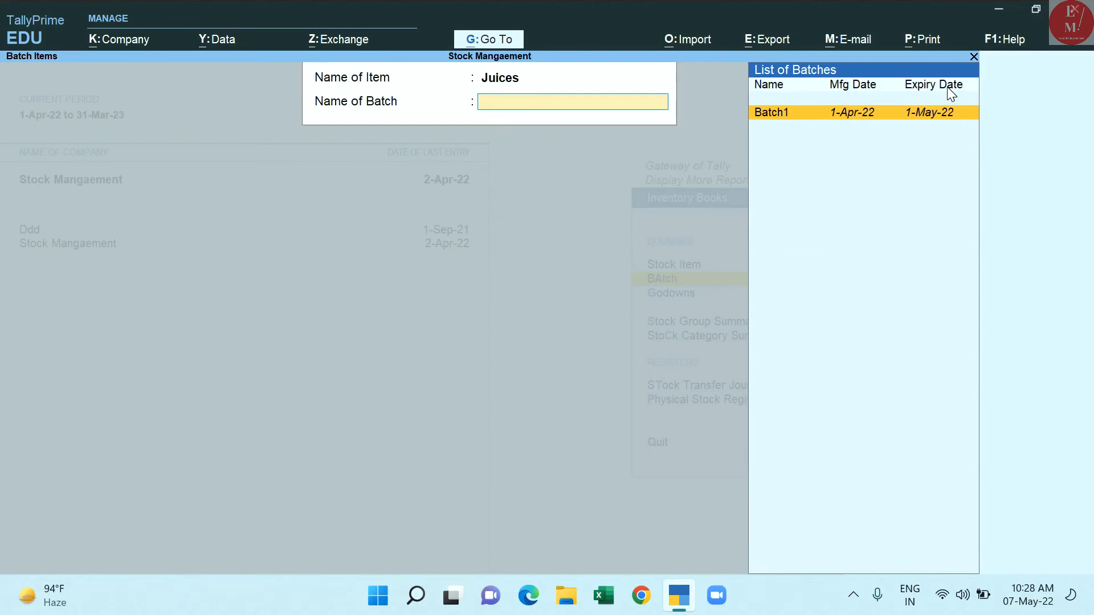
{"action": "key", "text": "Return"}
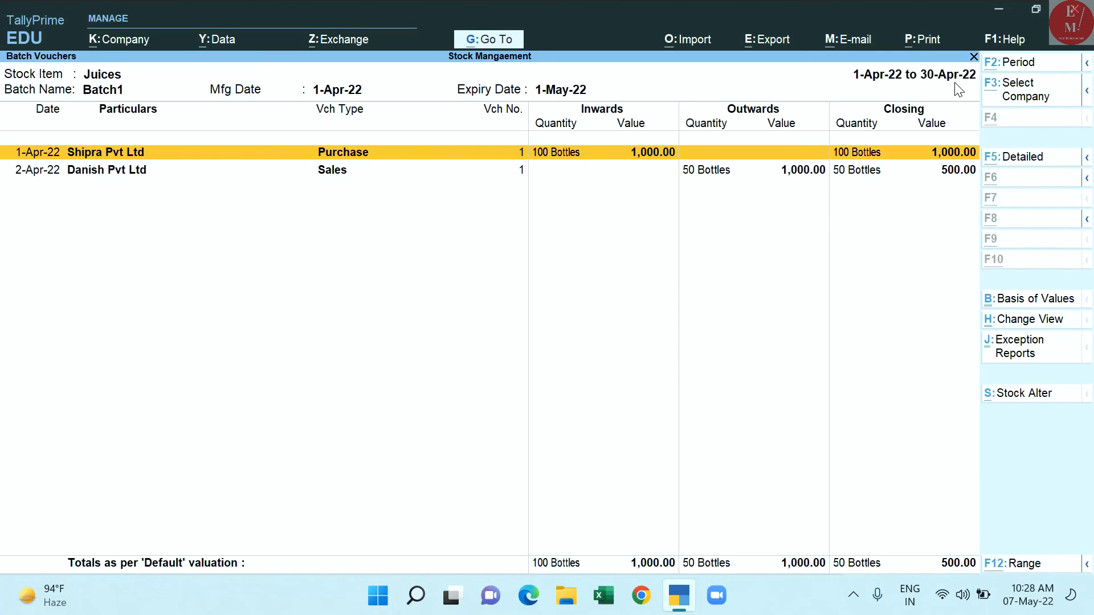
Set the Batch1 report period to 1-Apr-22 to 2-May-22, and close the report after reviewing the Danish Pvt Ltd sales entry
{"action": "key", "text": "F2"}
{"action": "key", "text": "Return"}
{"action": "type", "text": "2-"}
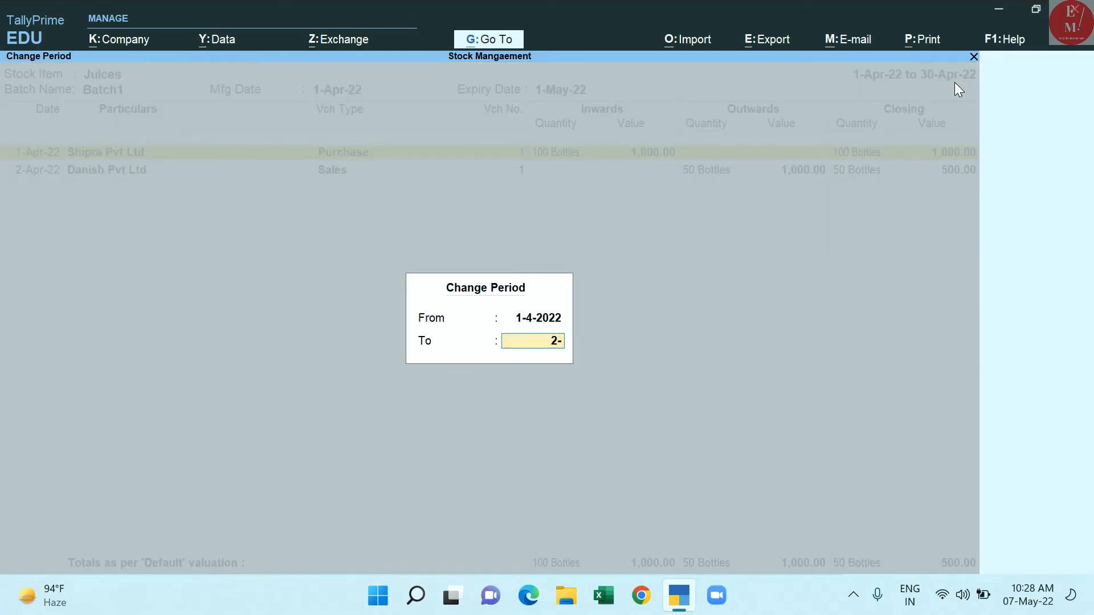
{"action": "type", "text": "5"}
{"action": "key", "text": "Return"}
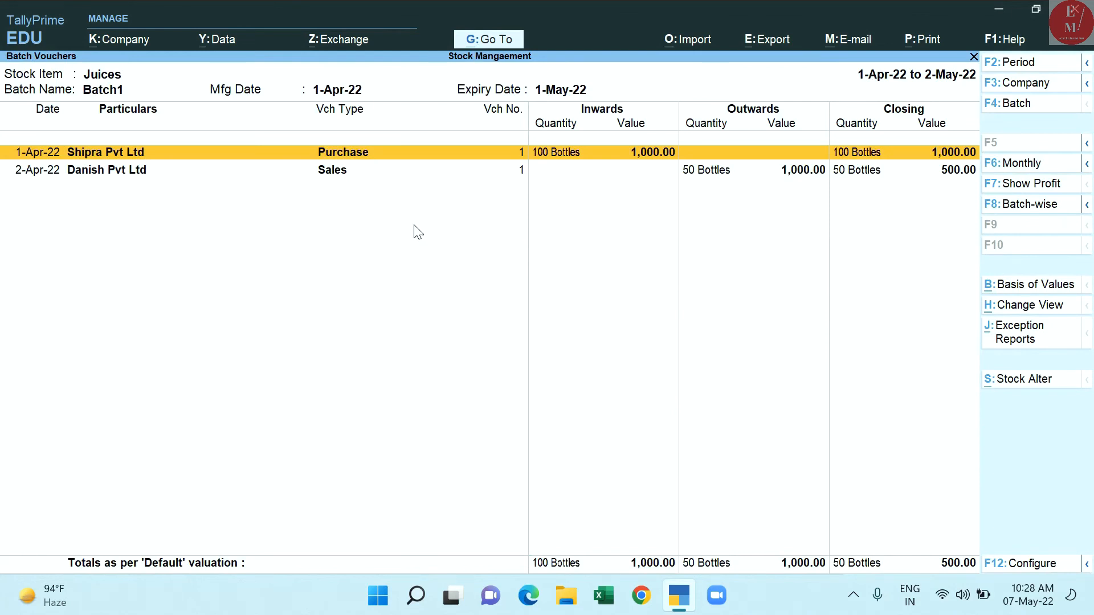
{"action": "left_click", "coordinate": [748, 173]}
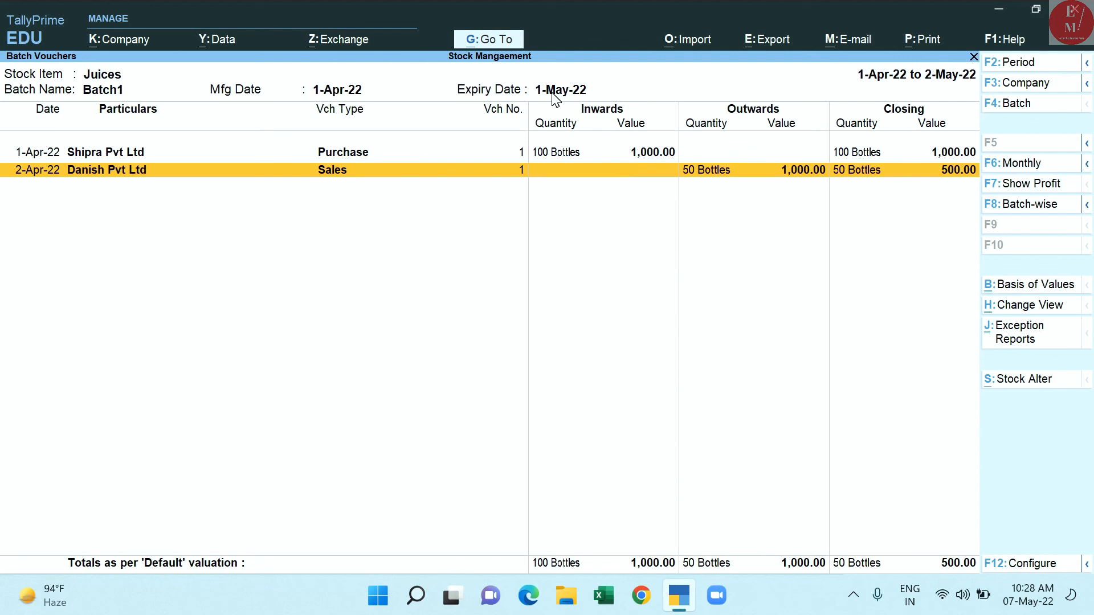
{"action": "key", "text": "Escape"}
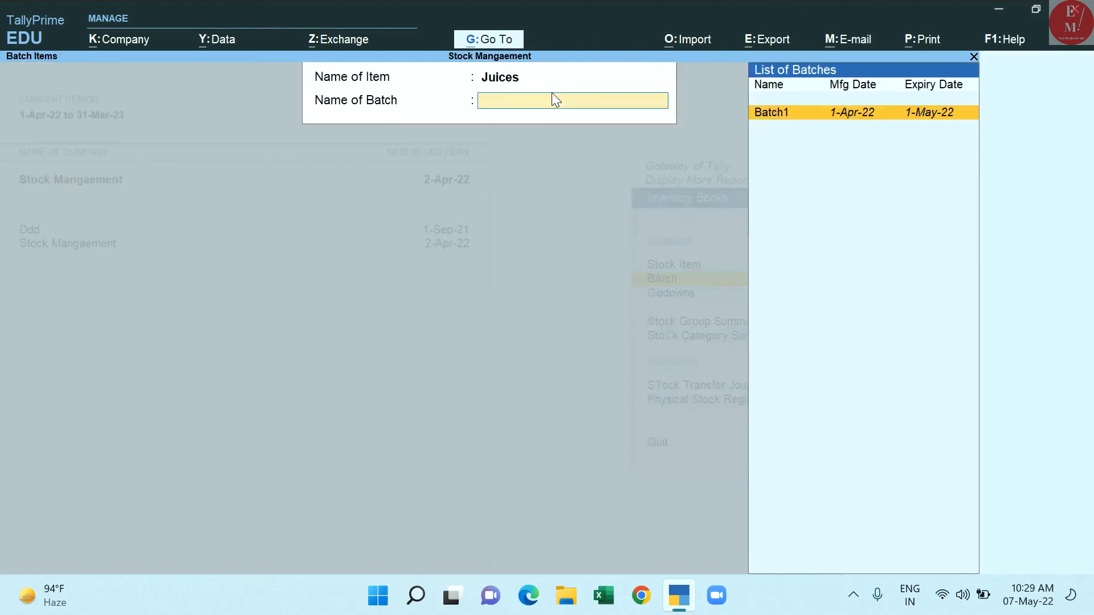